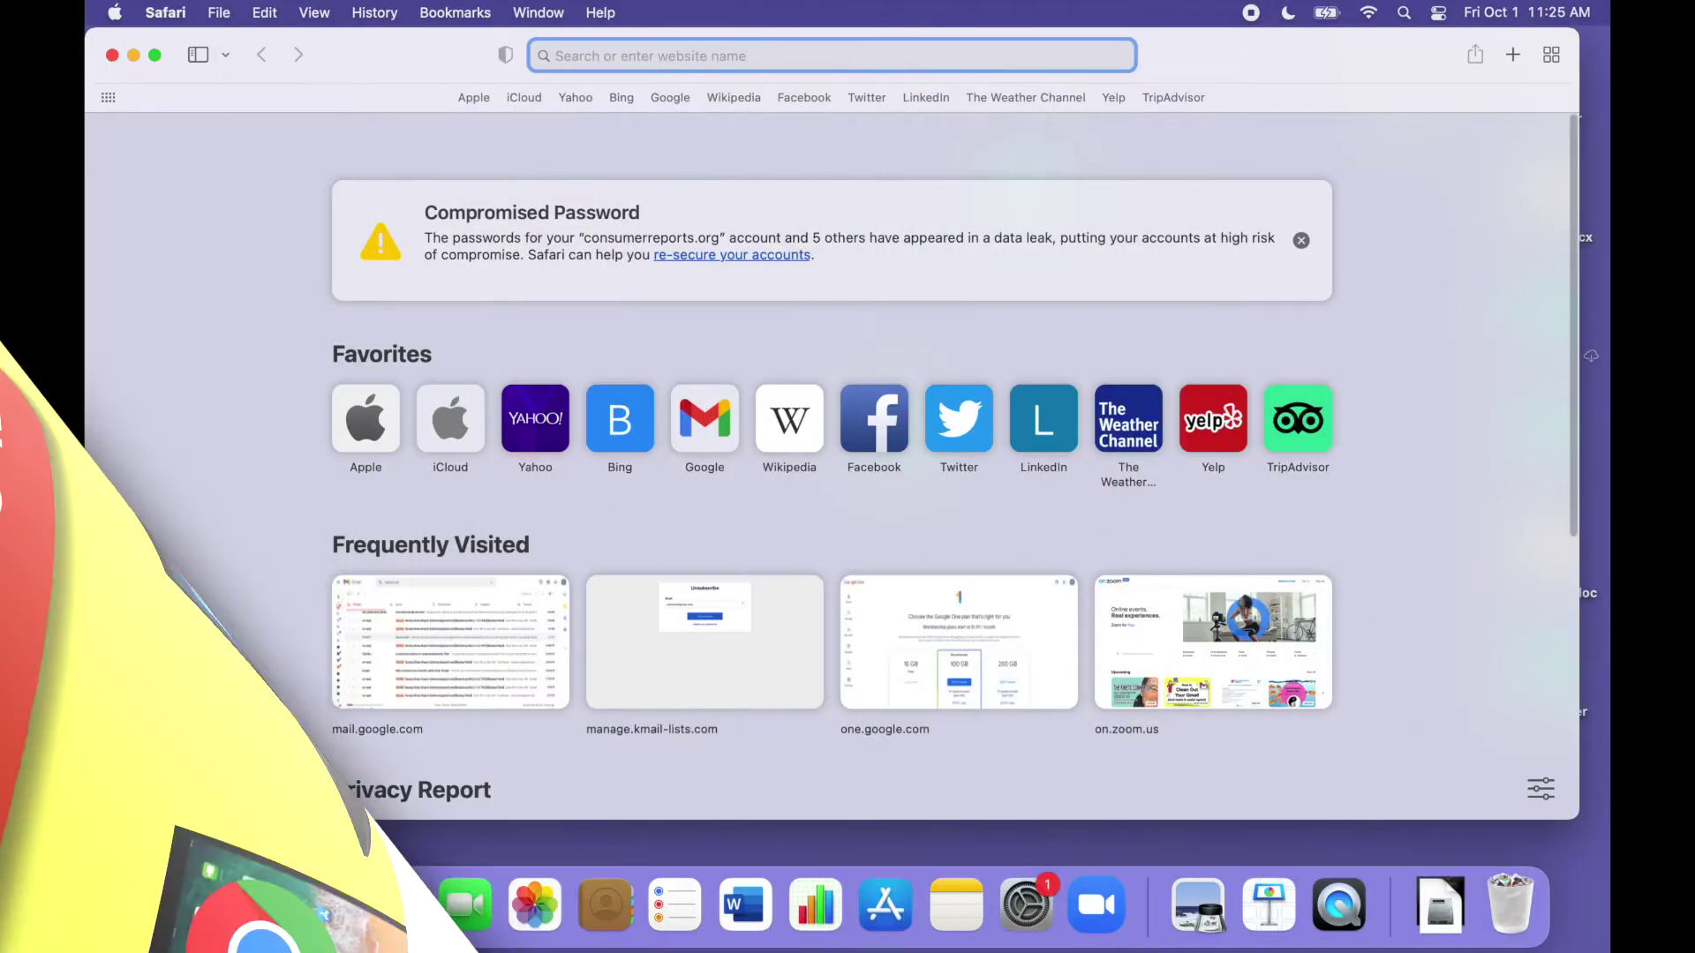
Step: Search 'create a google account', open Google's help article, and choose the personal 'For myself' sign-up
scroll(670, 777, down, 2)
text(create google account)
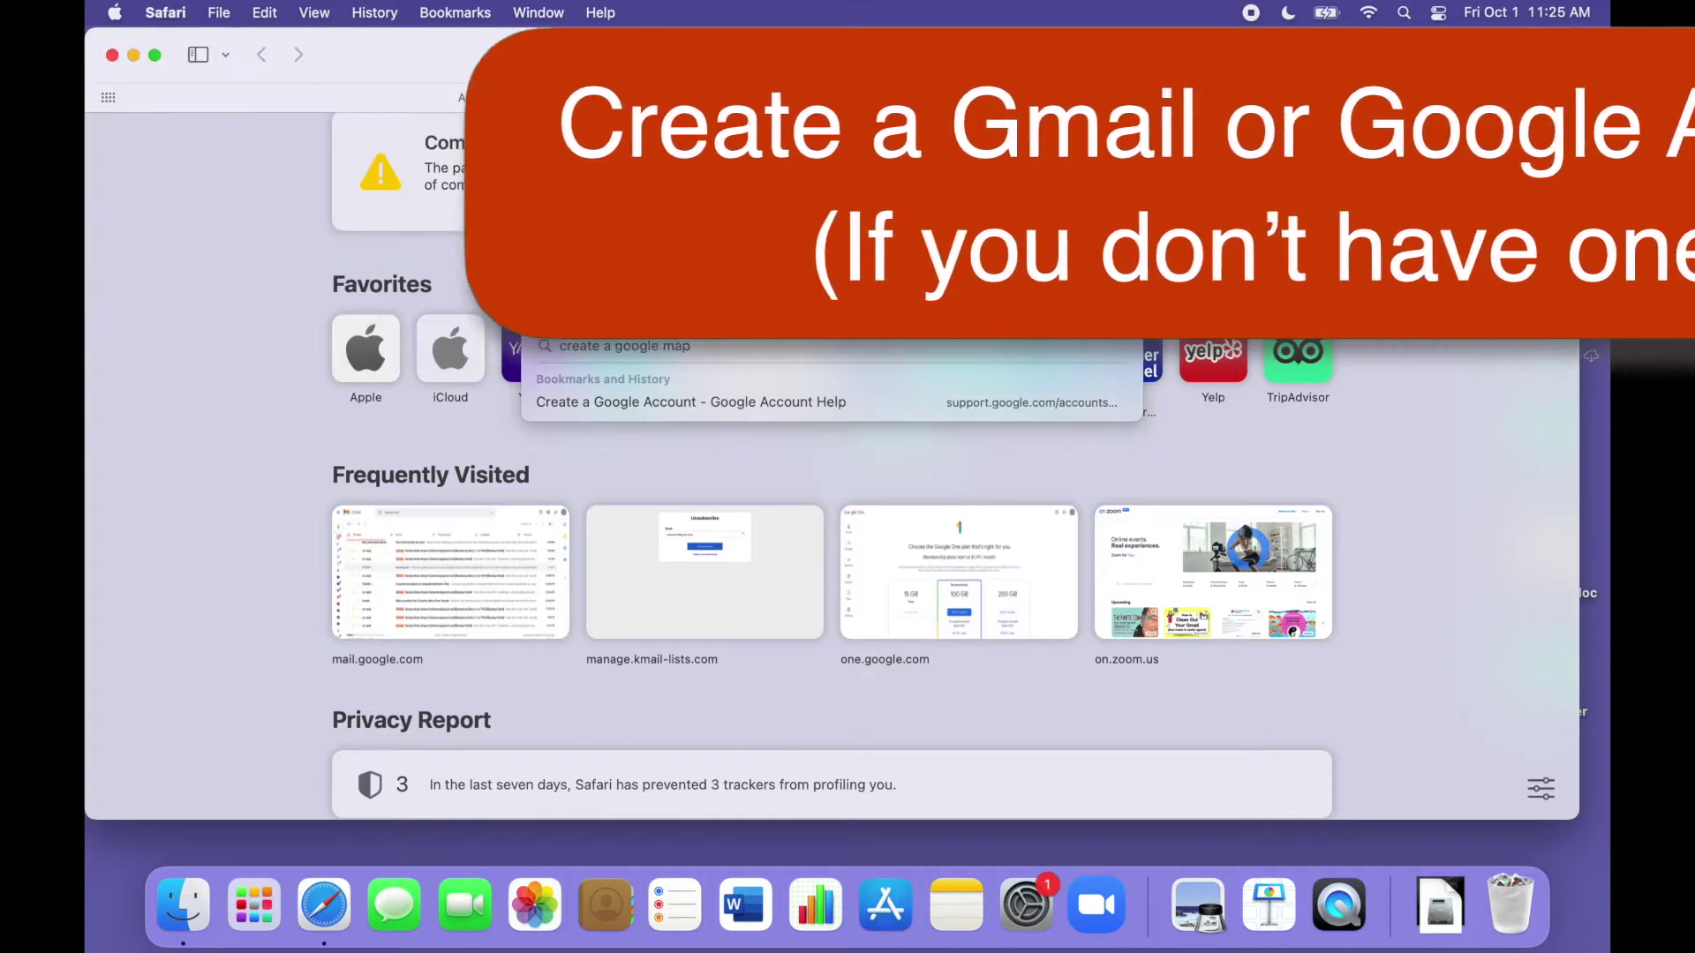
text(ccount)
key(Return)
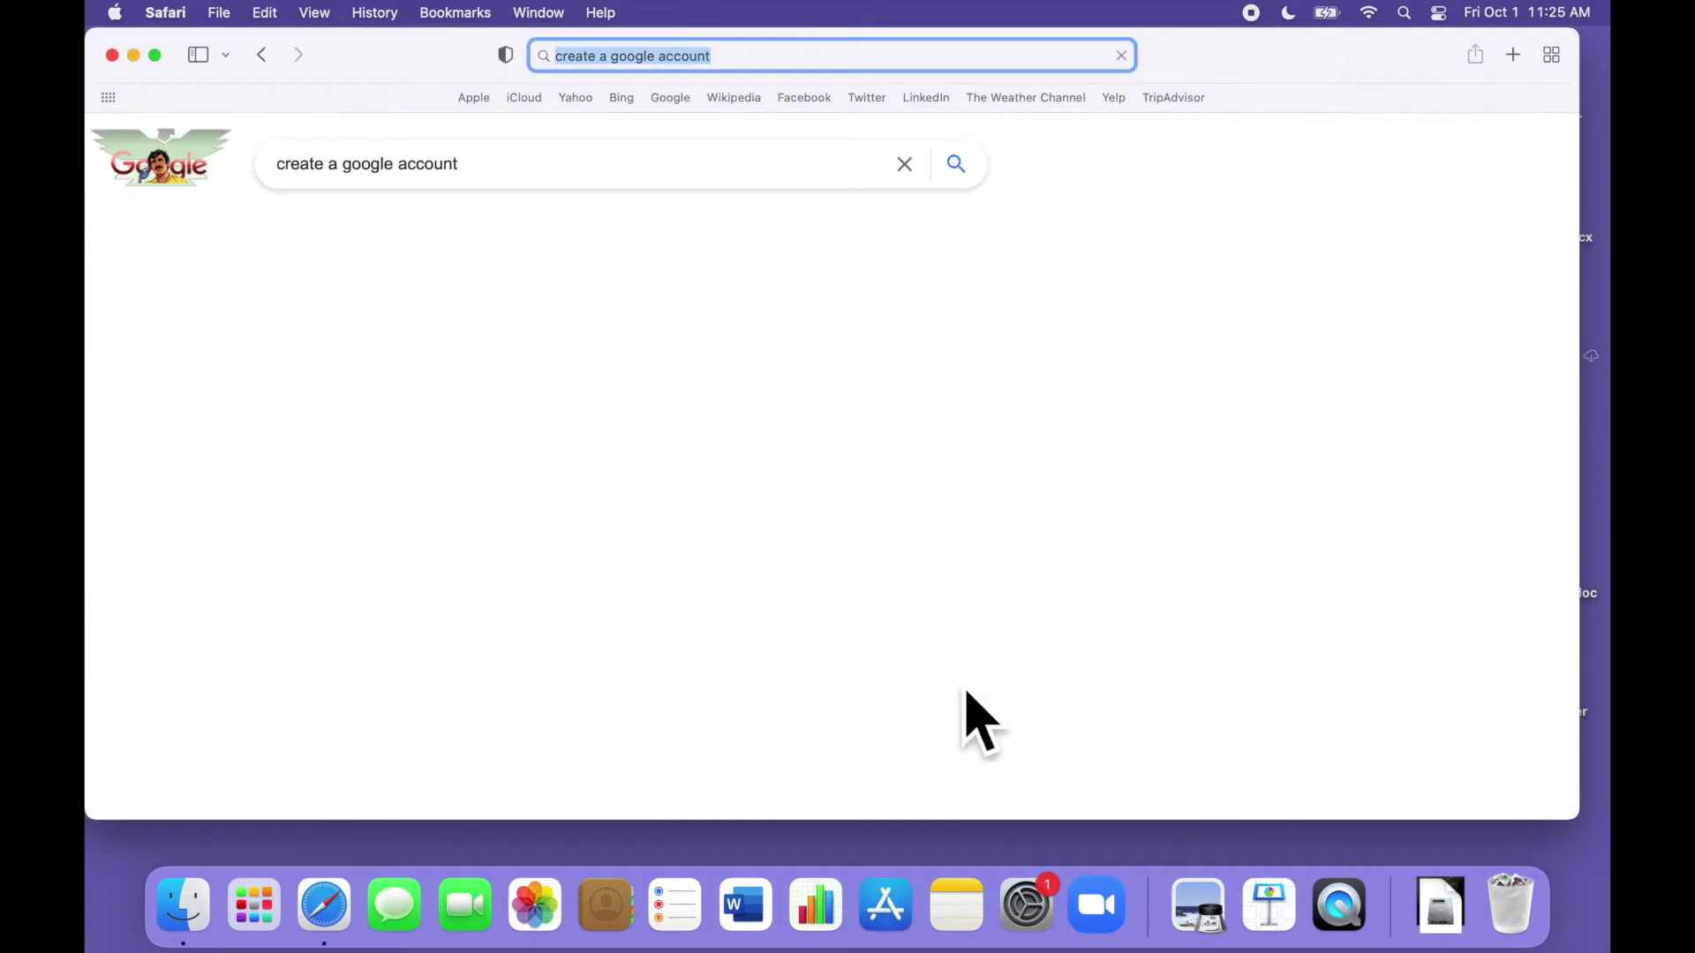
click(495, 351)
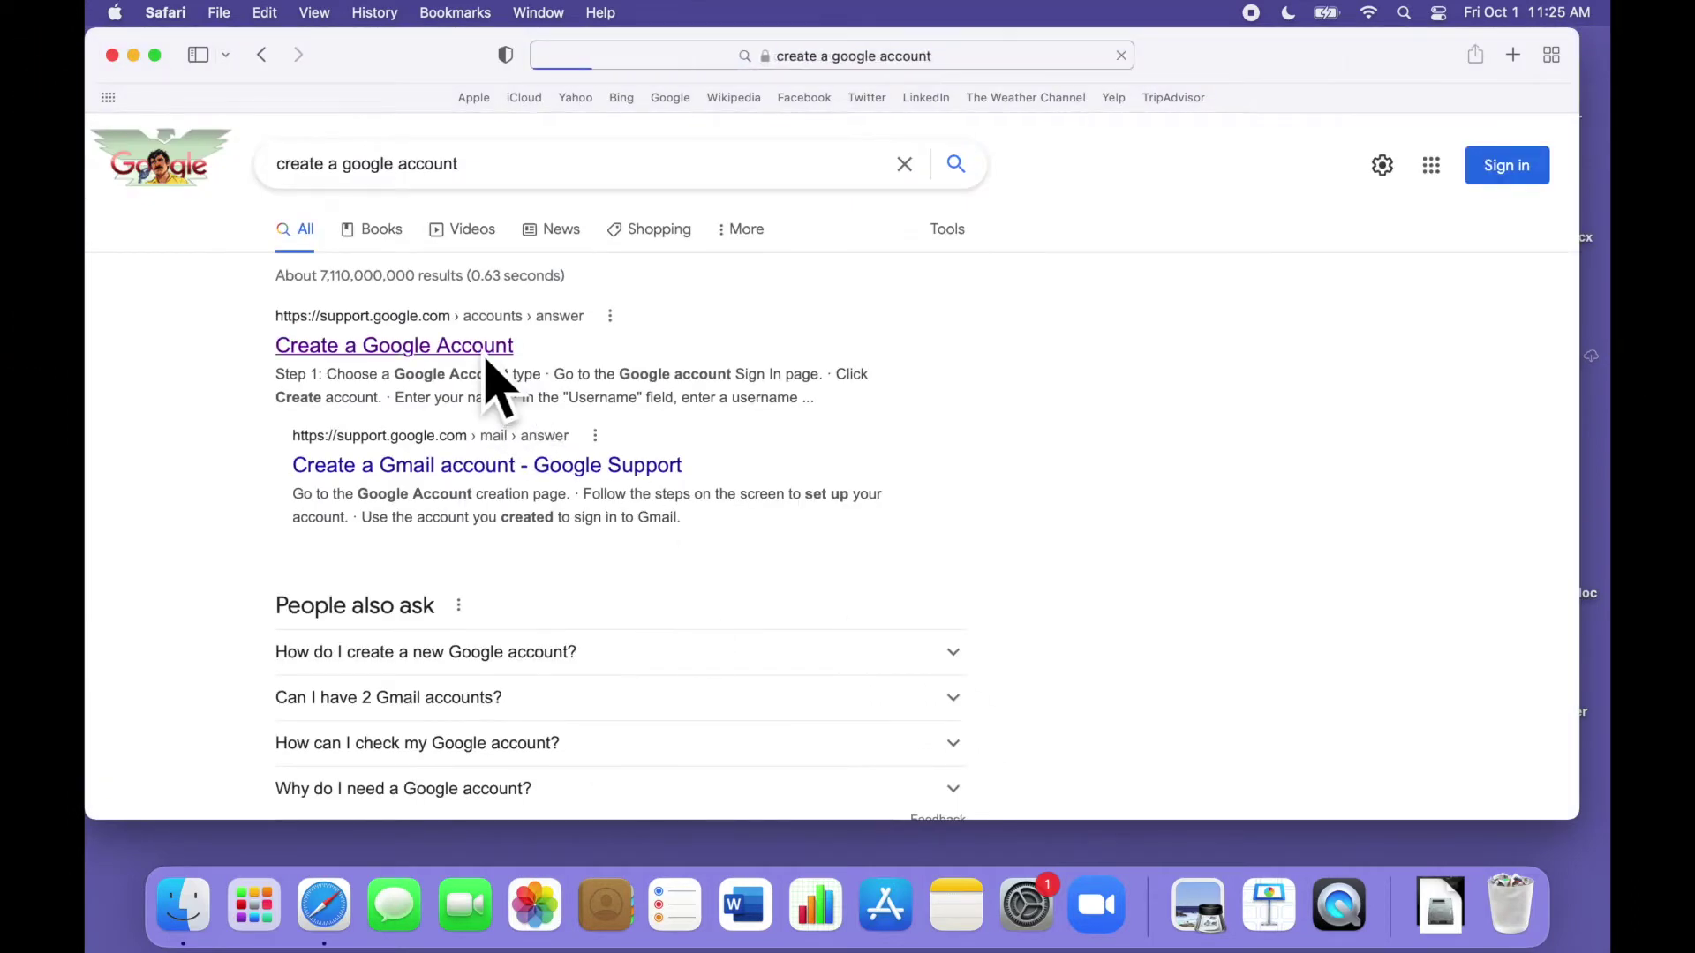
scroll(675, 433, down, 3)
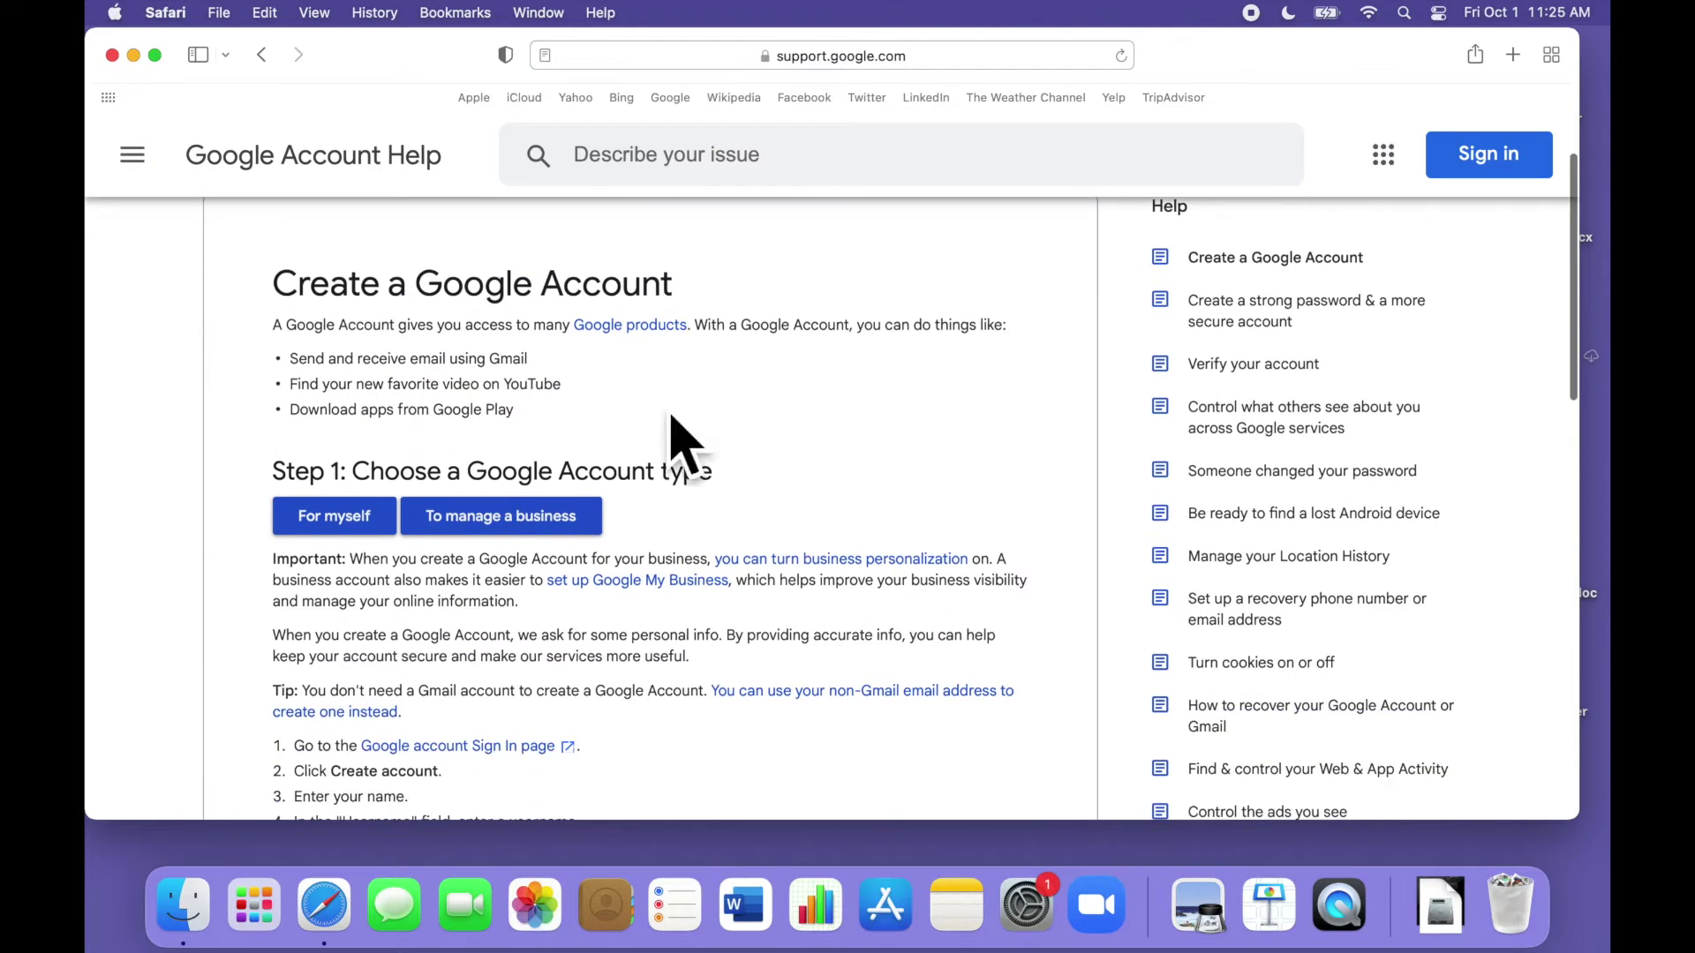
click(349, 525)
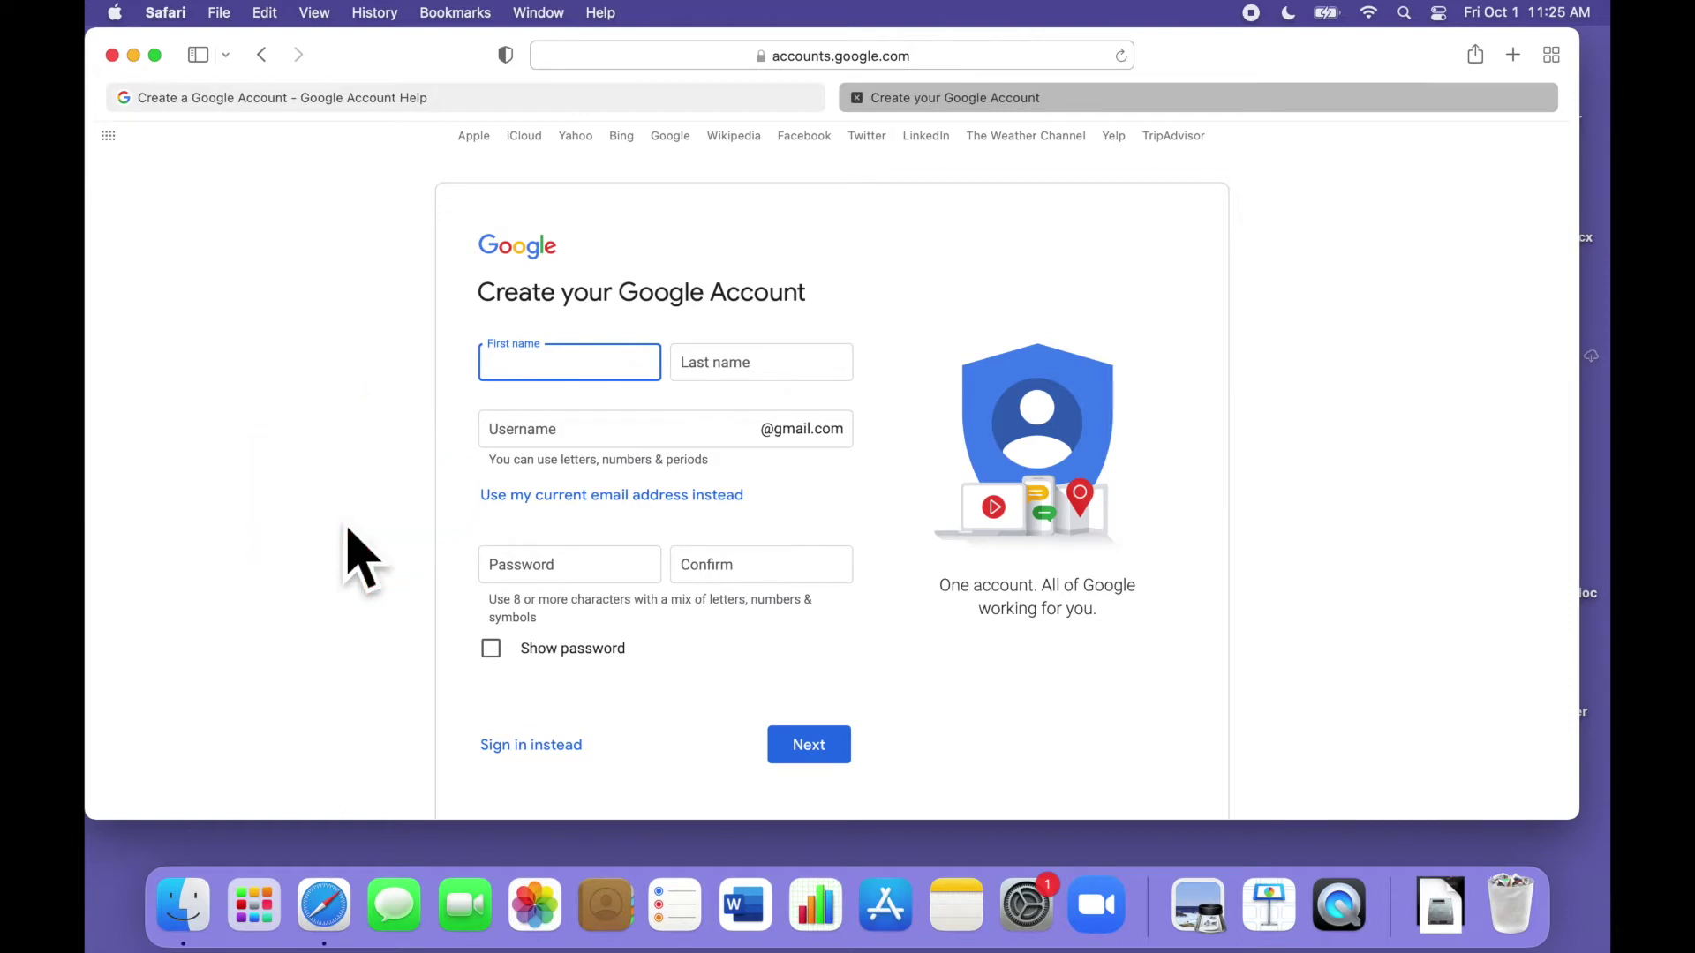
scroll(357, 558, down, 2)
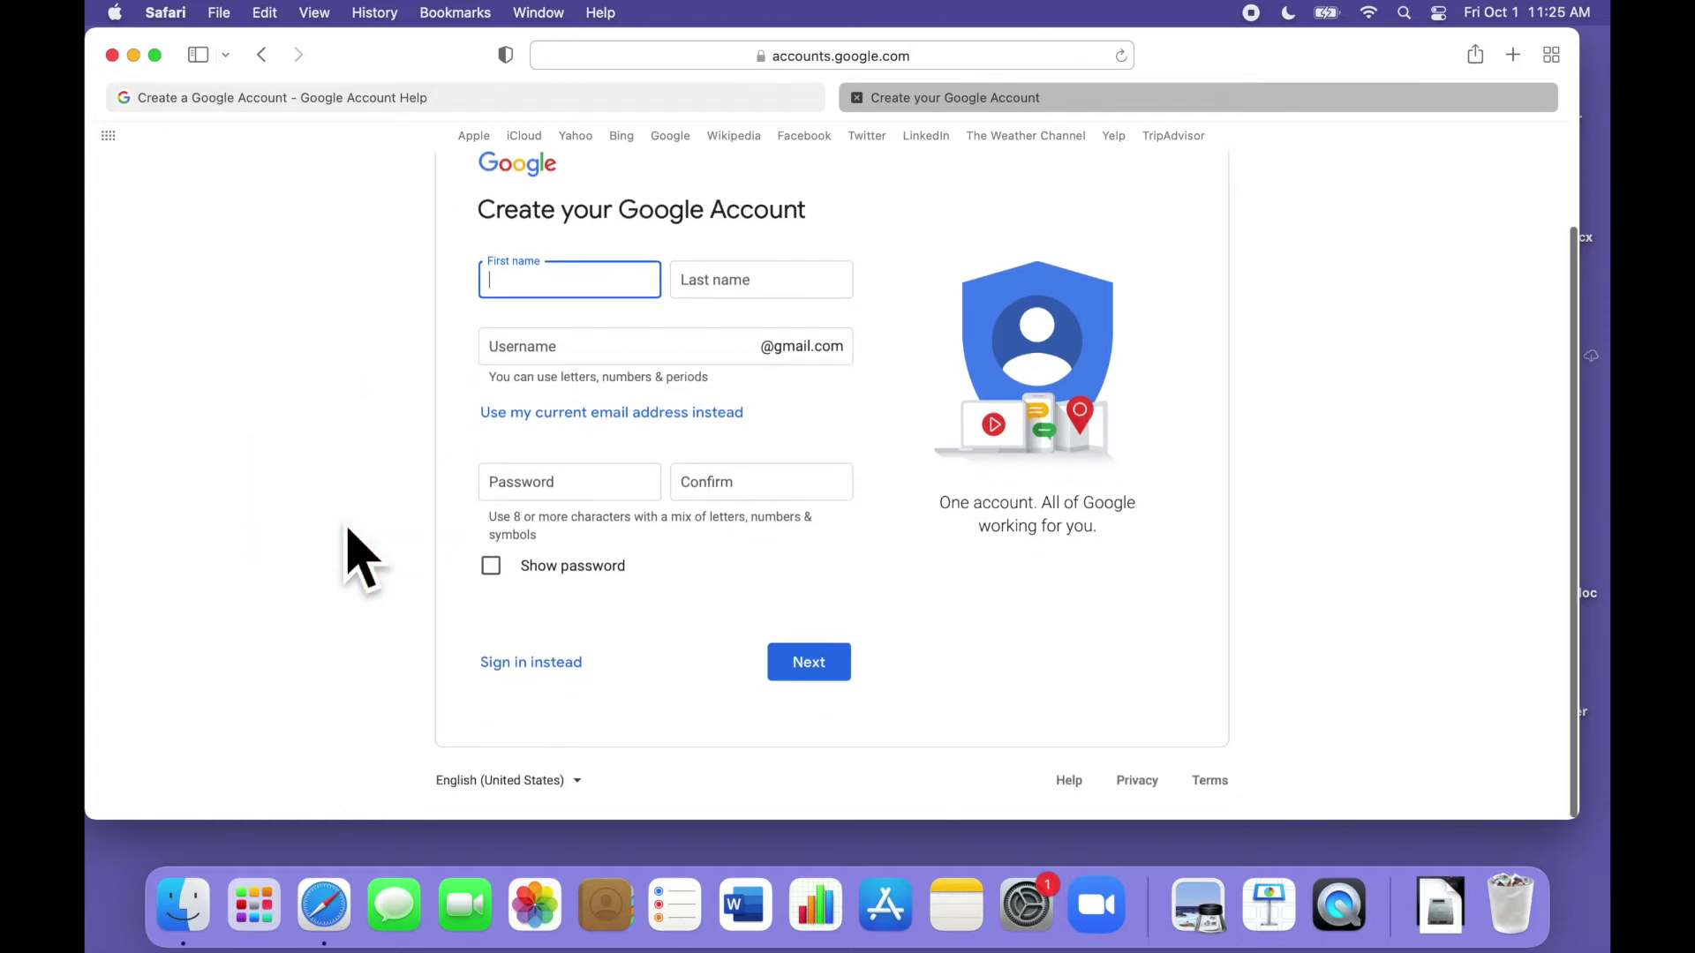
scroll(358, 558, up, 2)
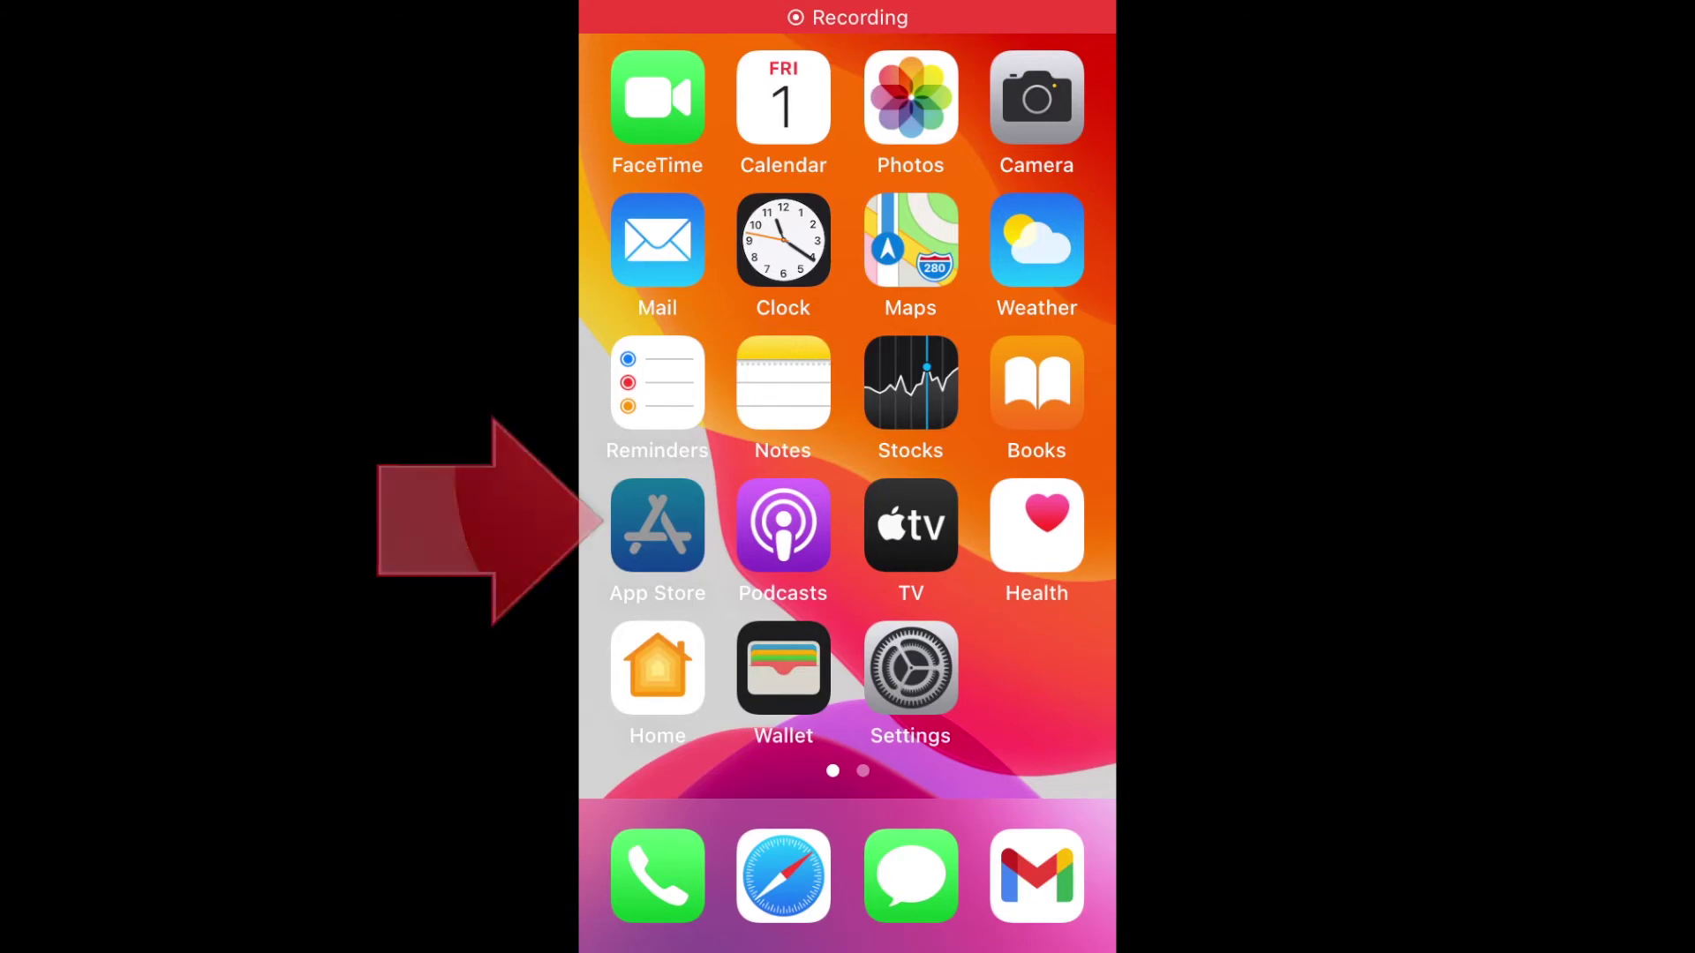
Step: Search the App Store for 'chrome'
click(657, 526)
click(1059, 916)
text(chr)
click(694, 181)
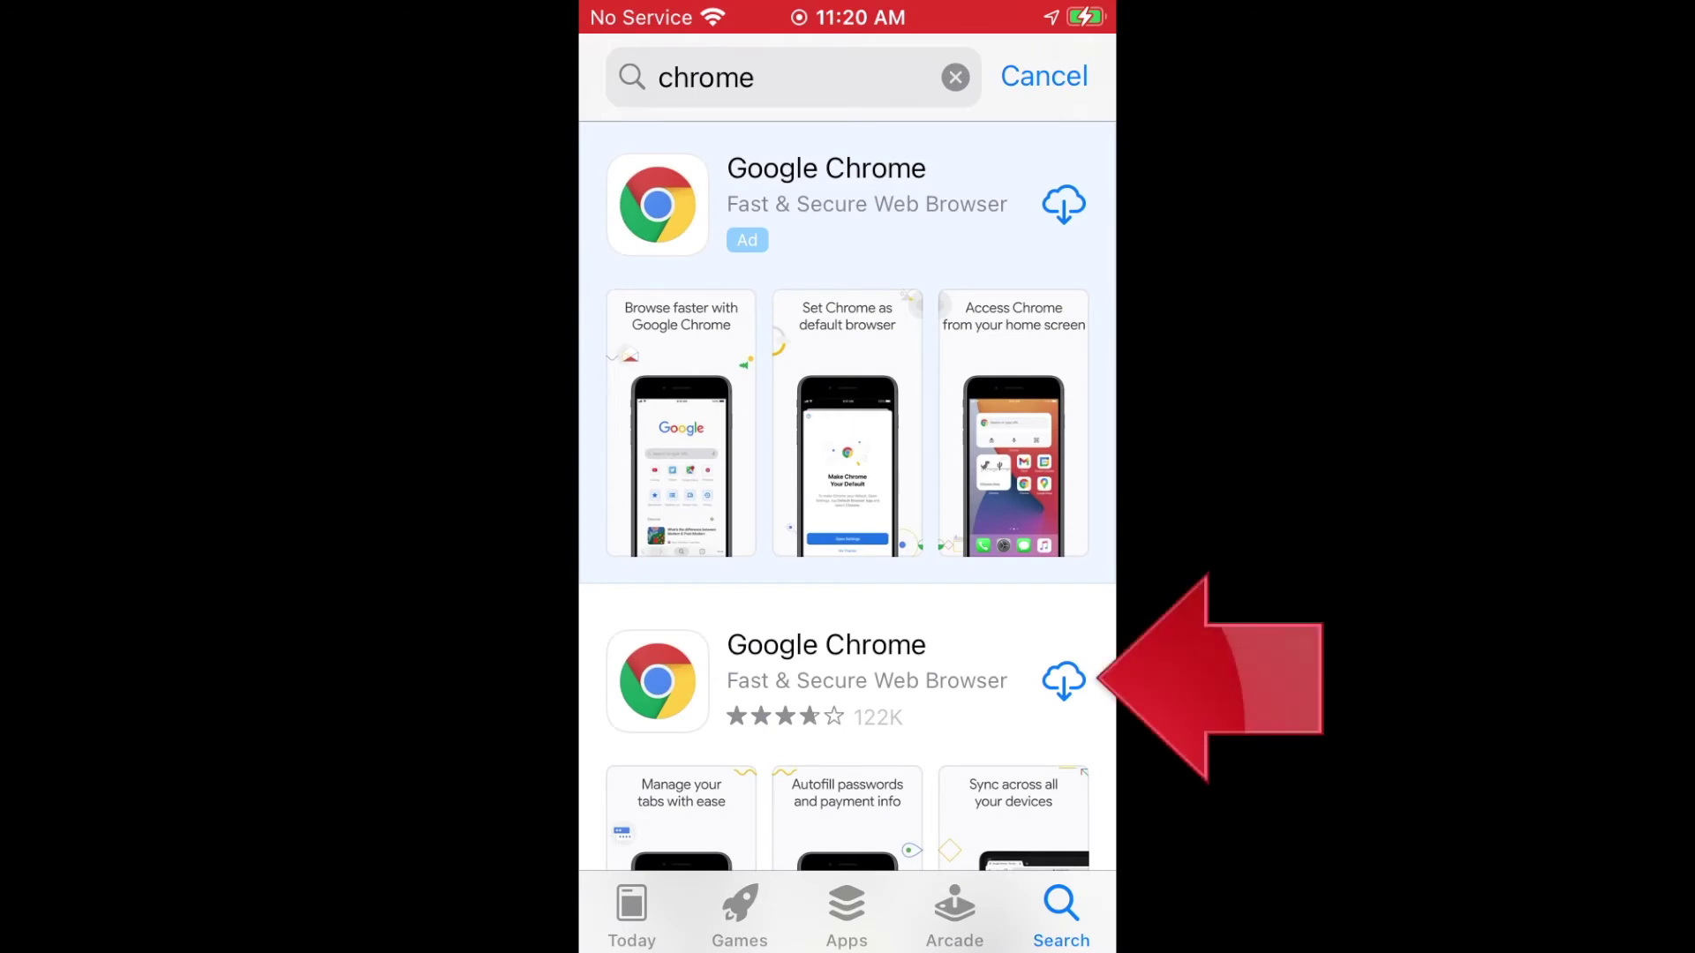
Step: Install Google Chrome from its App Store page and launch it
scroll(847, 530, down, 2)
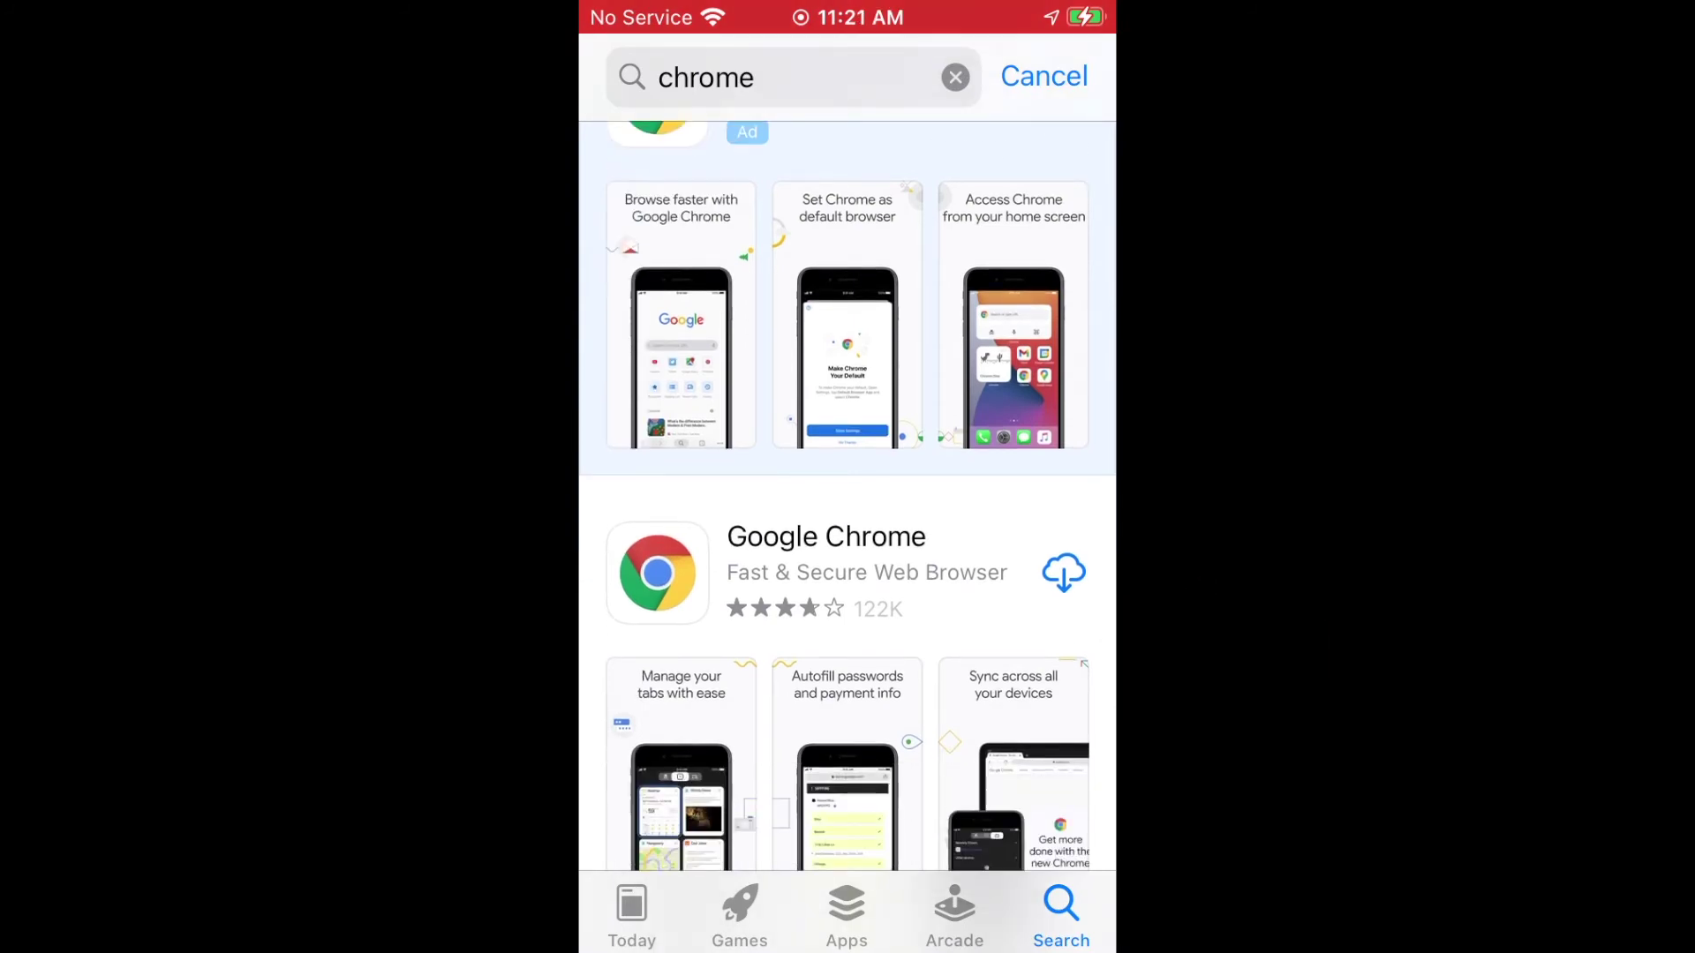
click(794, 578)
click(823, 527)
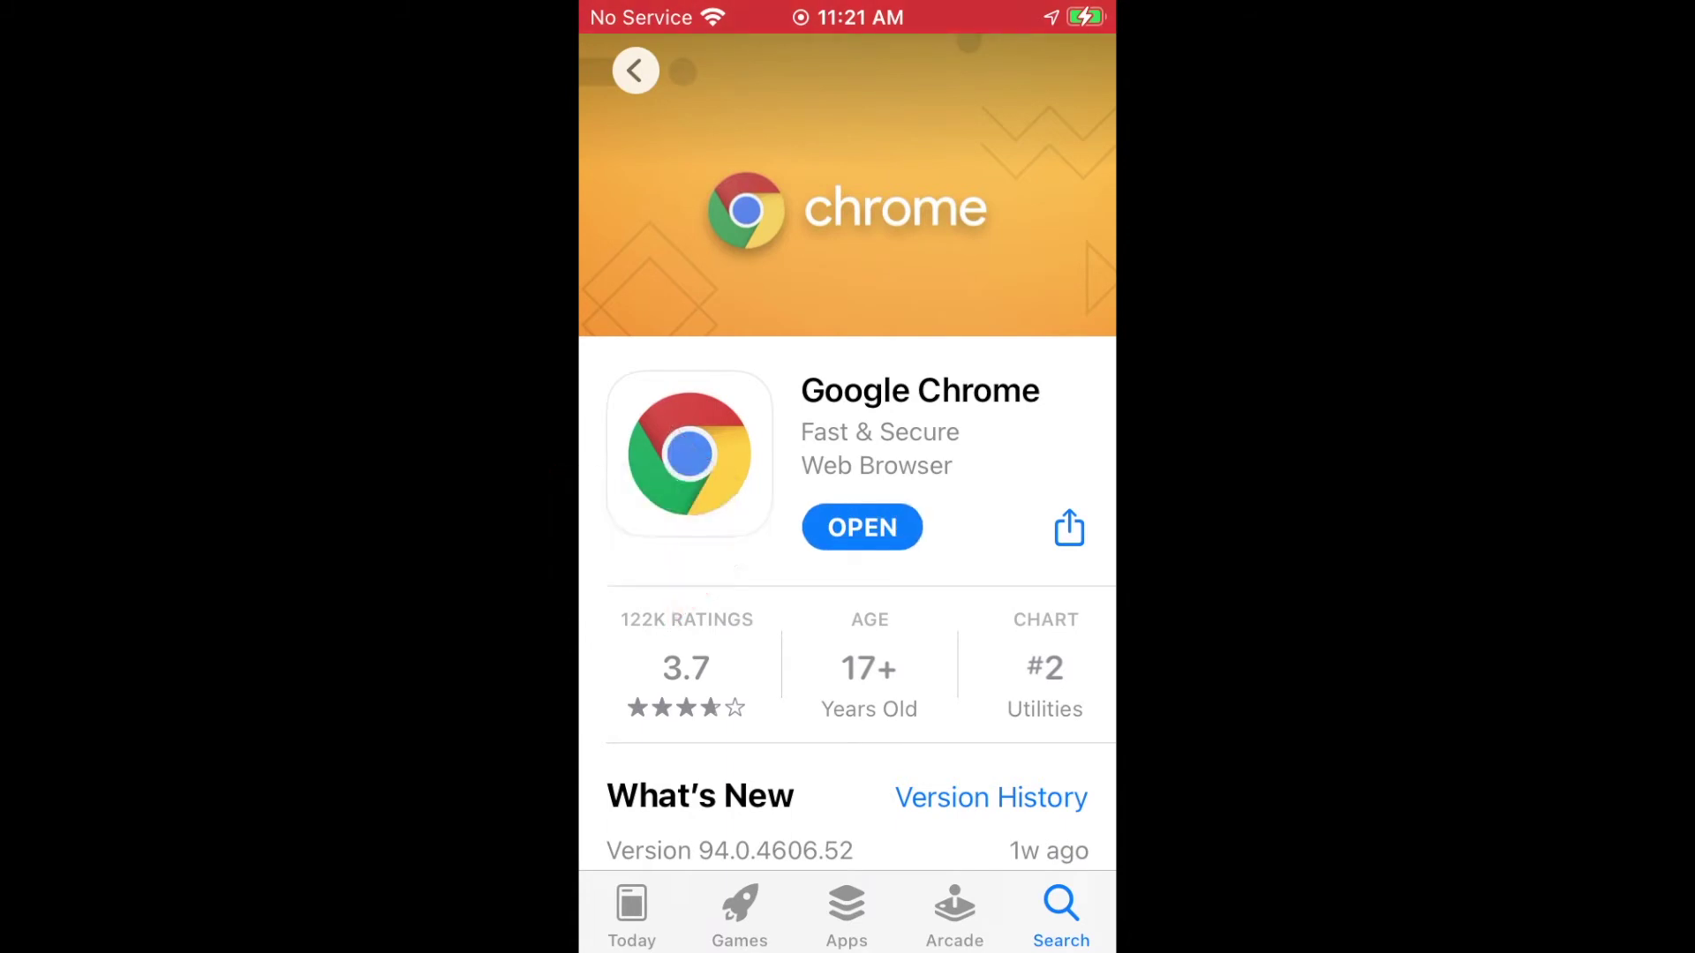
click(862, 527)
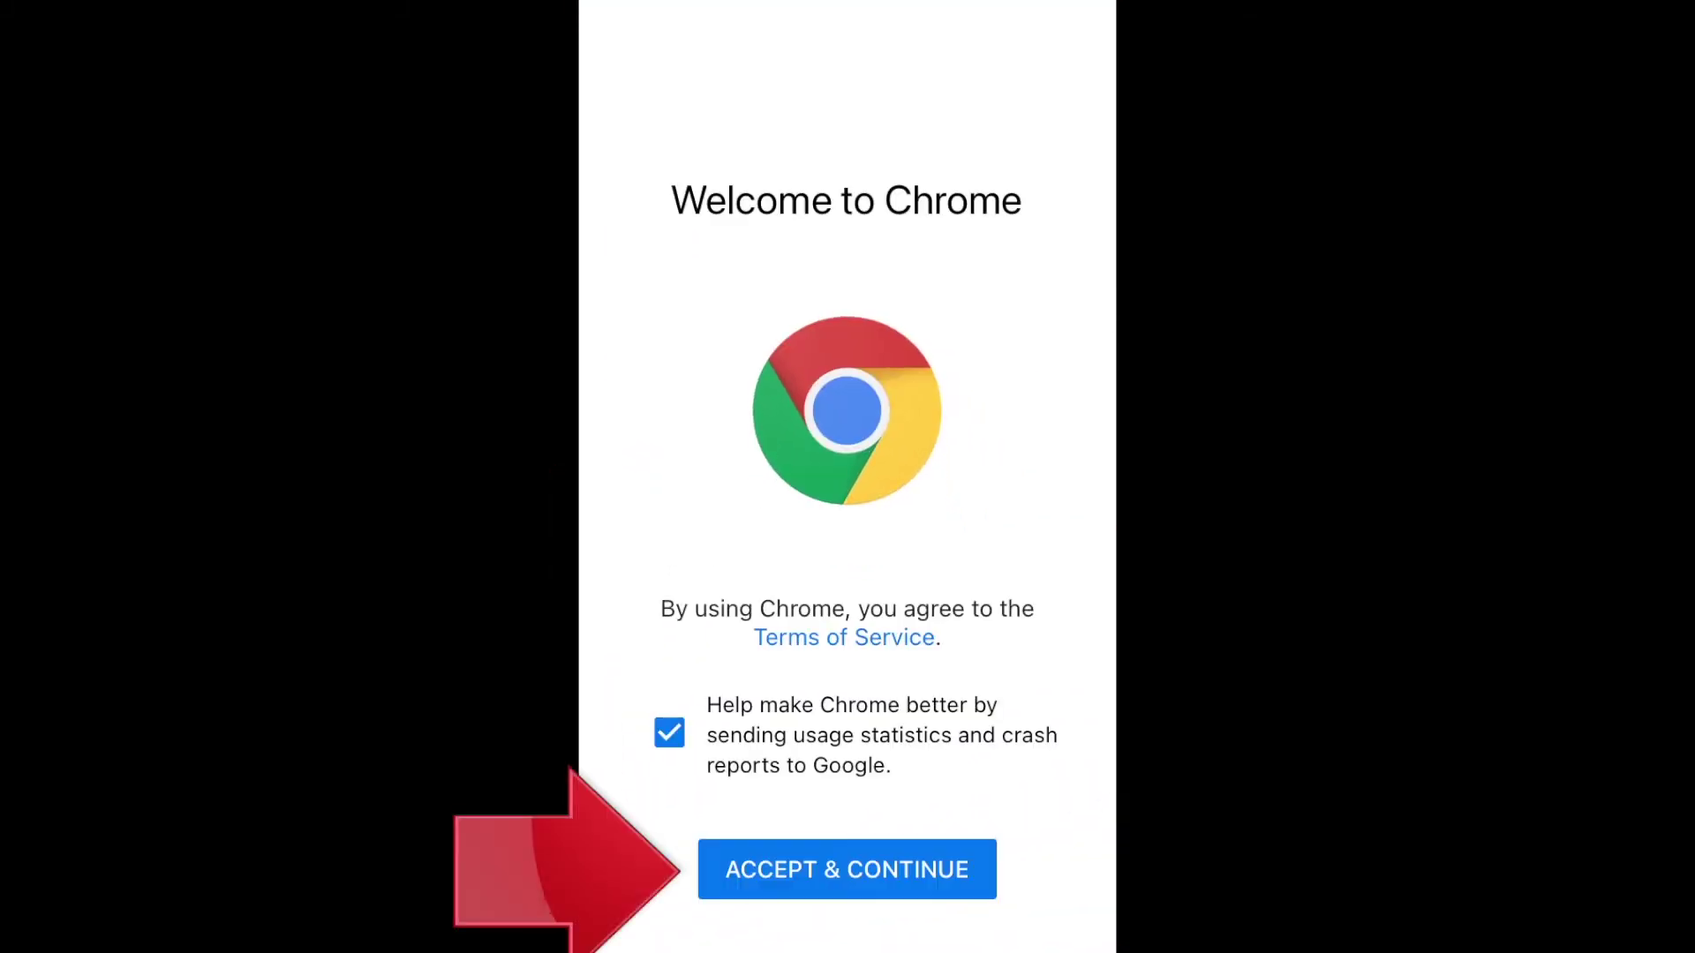
Step: Accept Chrome's terms and turn on sync with the Google account already on the phone
click(848, 870)
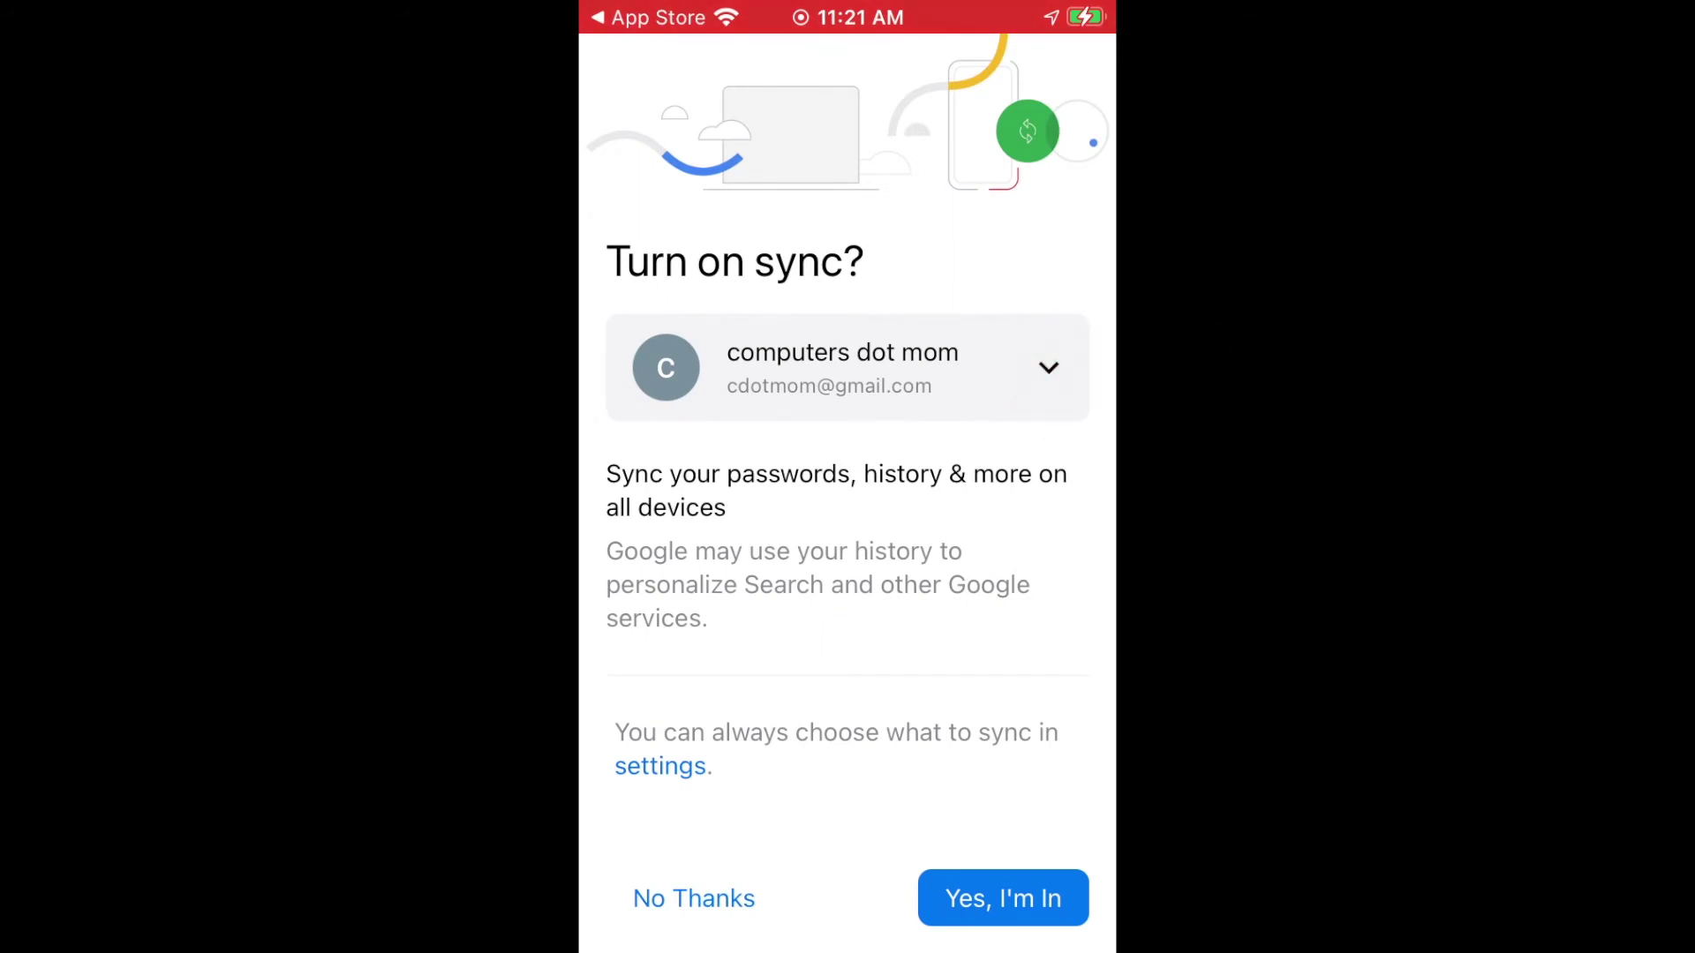
click(1049, 367)
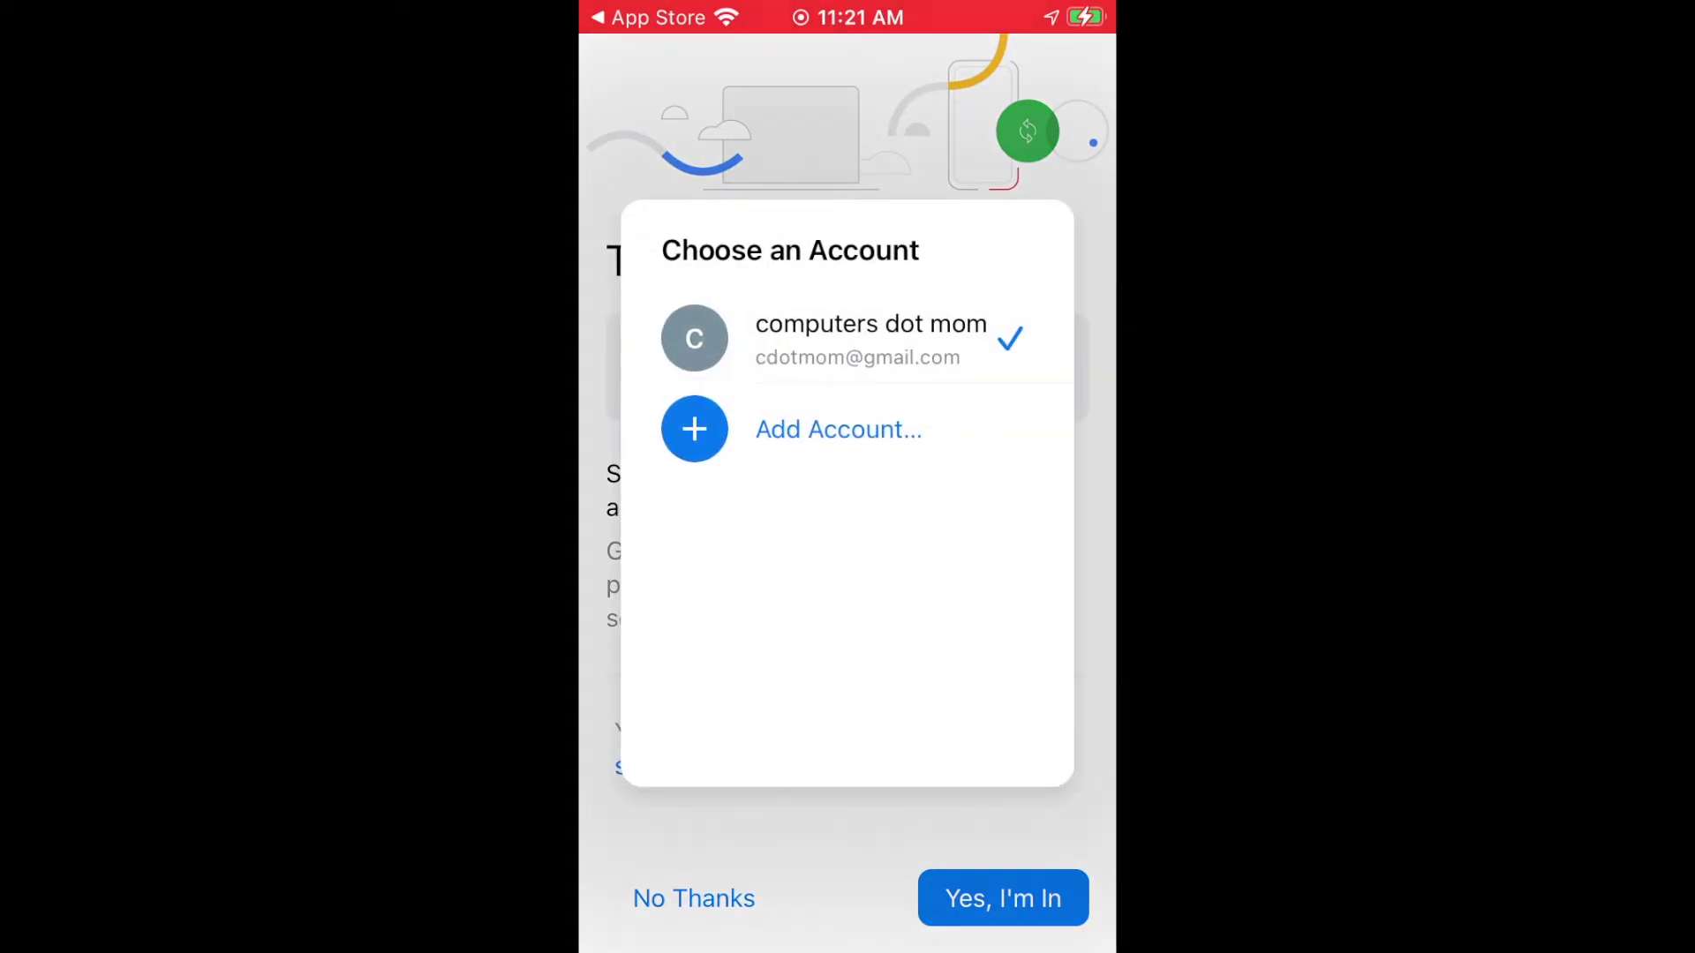
click(870, 338)
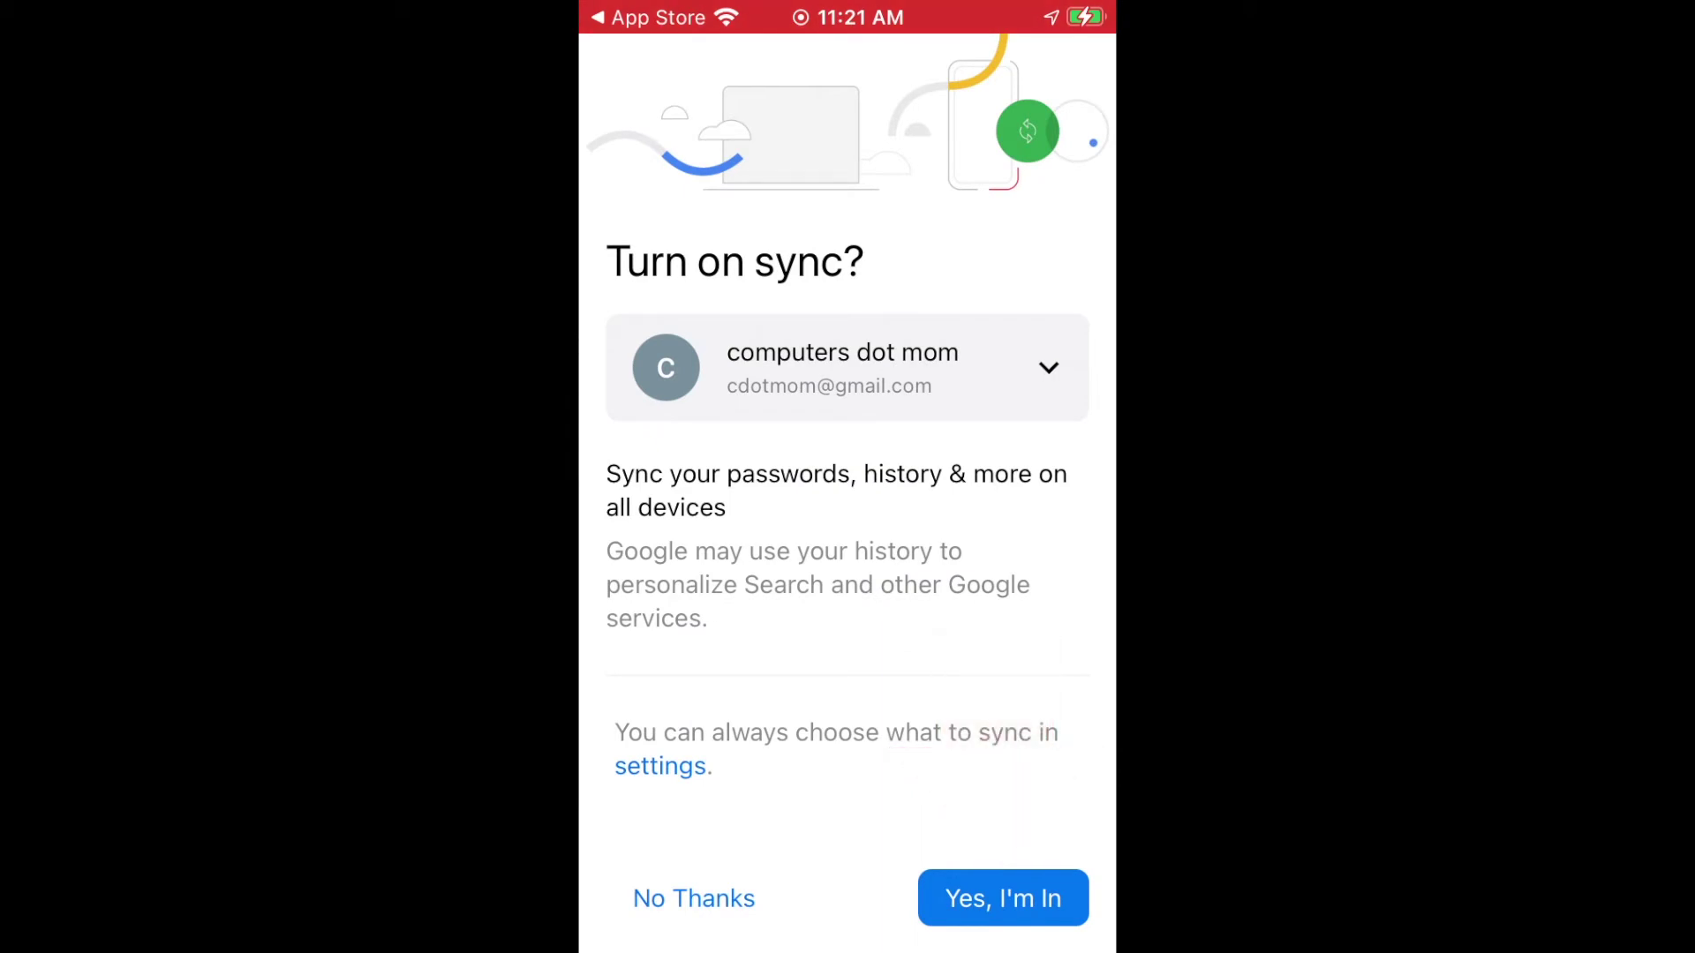
click(1002, 897)
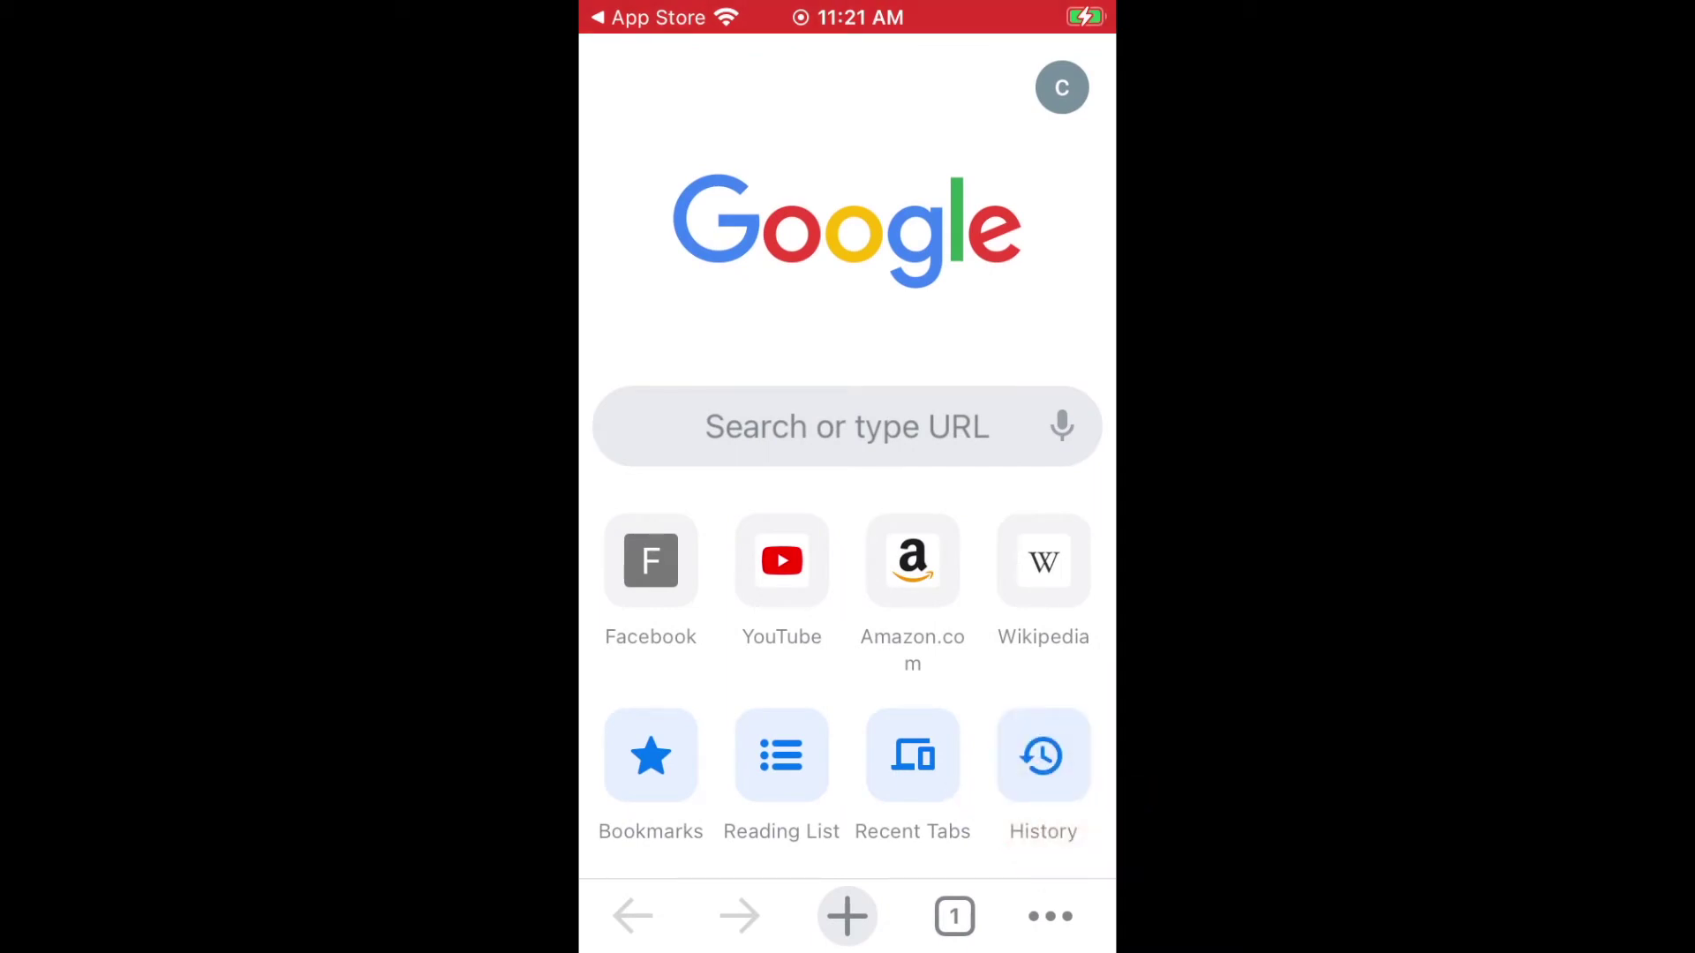
Step: Open Chrome's Settings from the ••• menu, then start a new Safari search on the Mac
click(1049, 916)
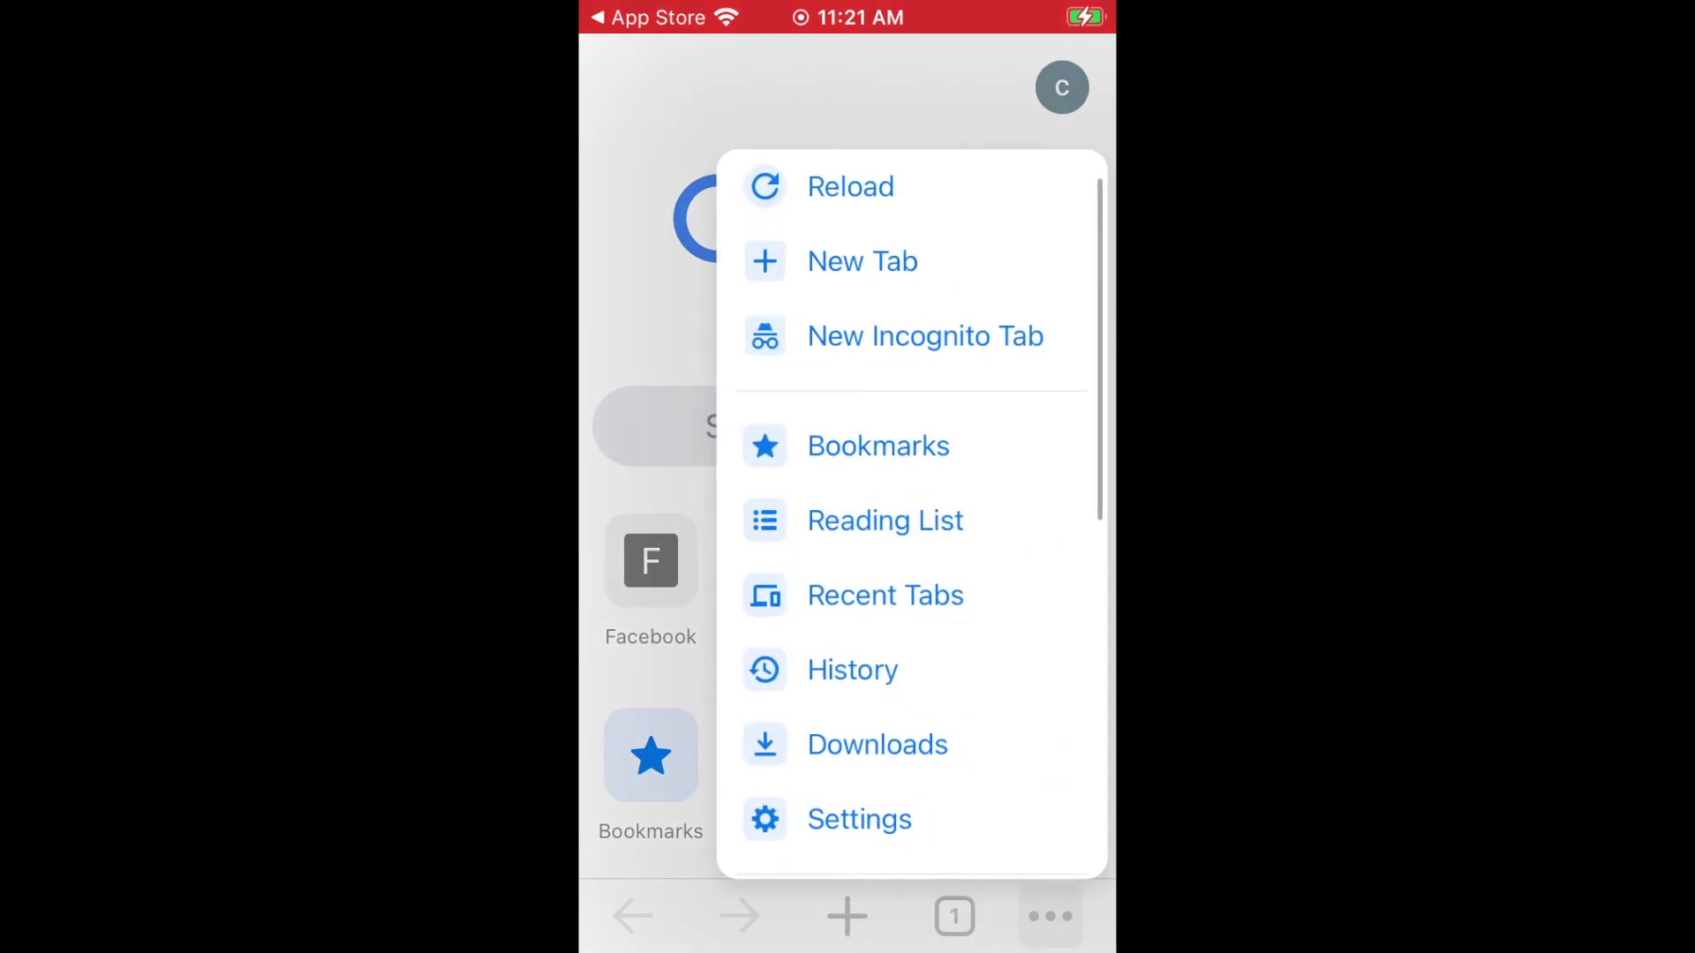
click(859, 819)
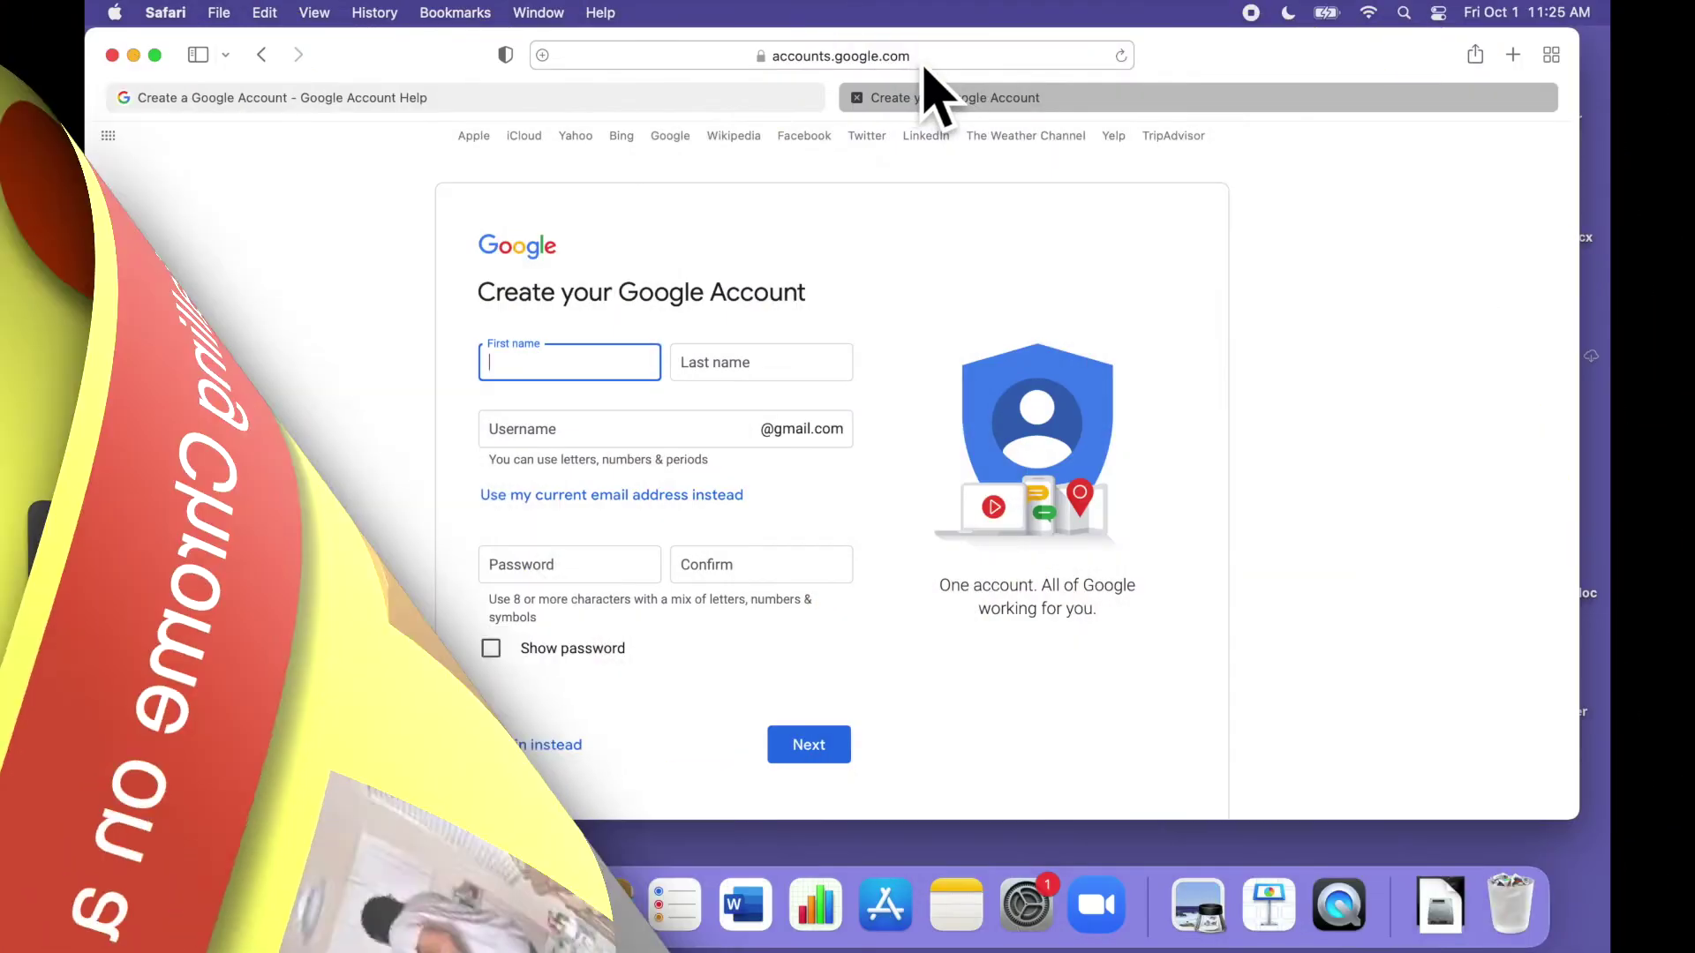
click(925, 58)
Step: Search 'download chrome', open Google's official Chrome page, and choose Download Chrome
text(downl)
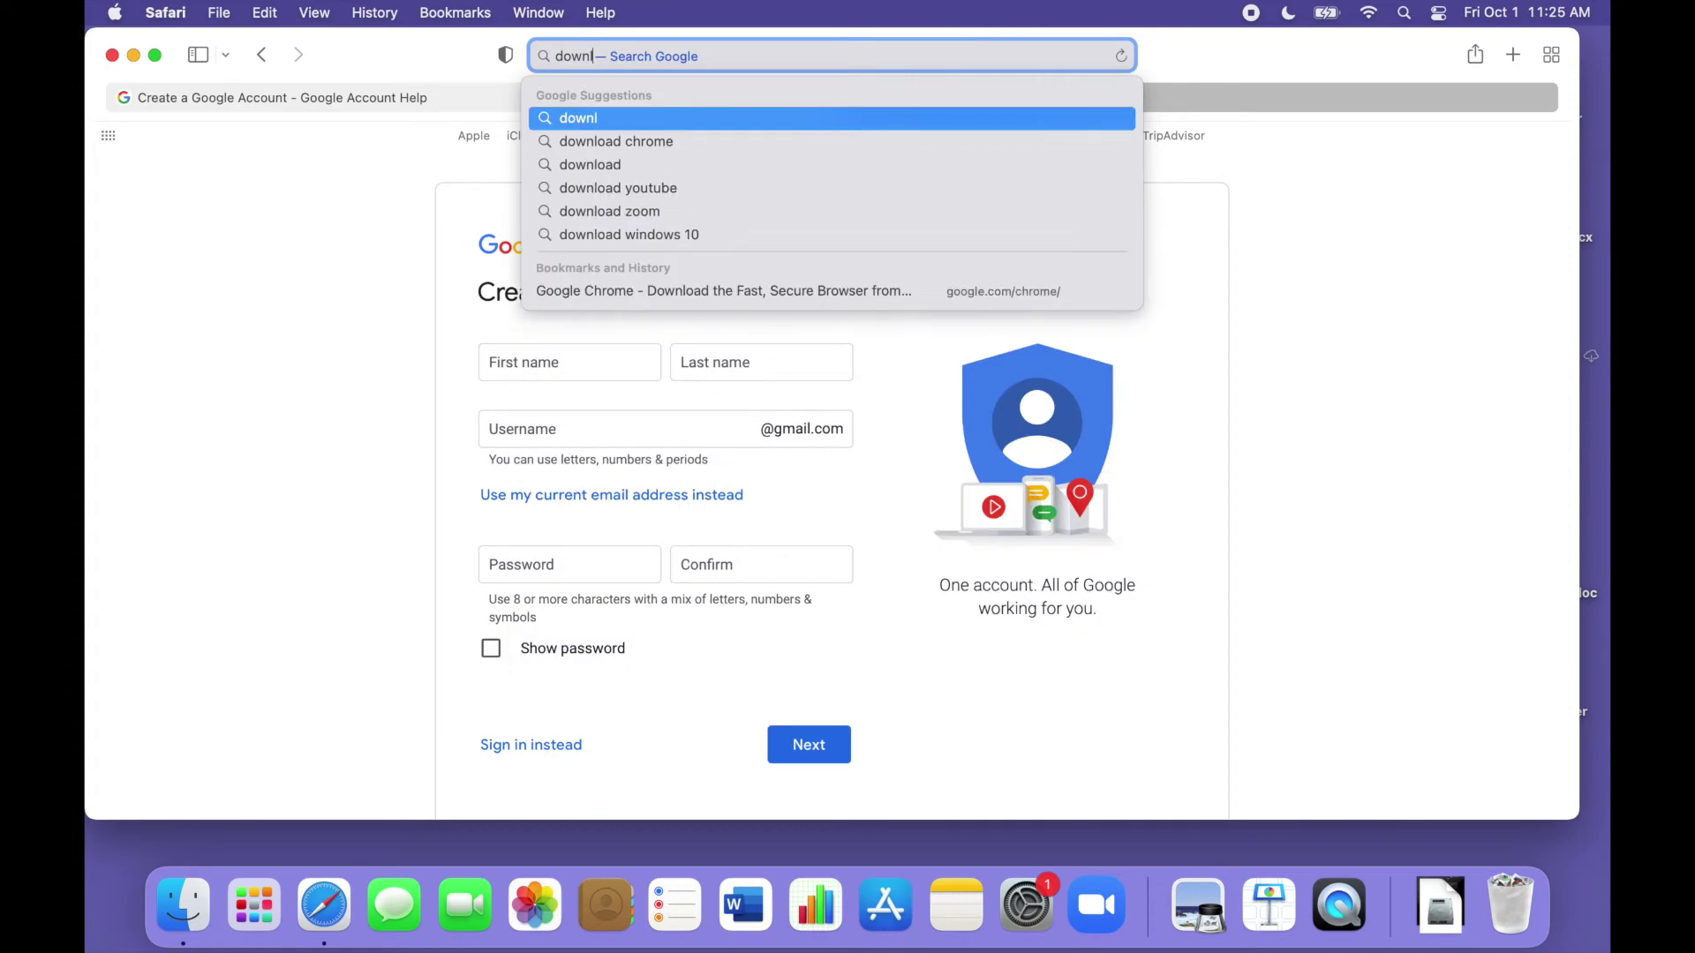
text(oad chrome)
key(Return)
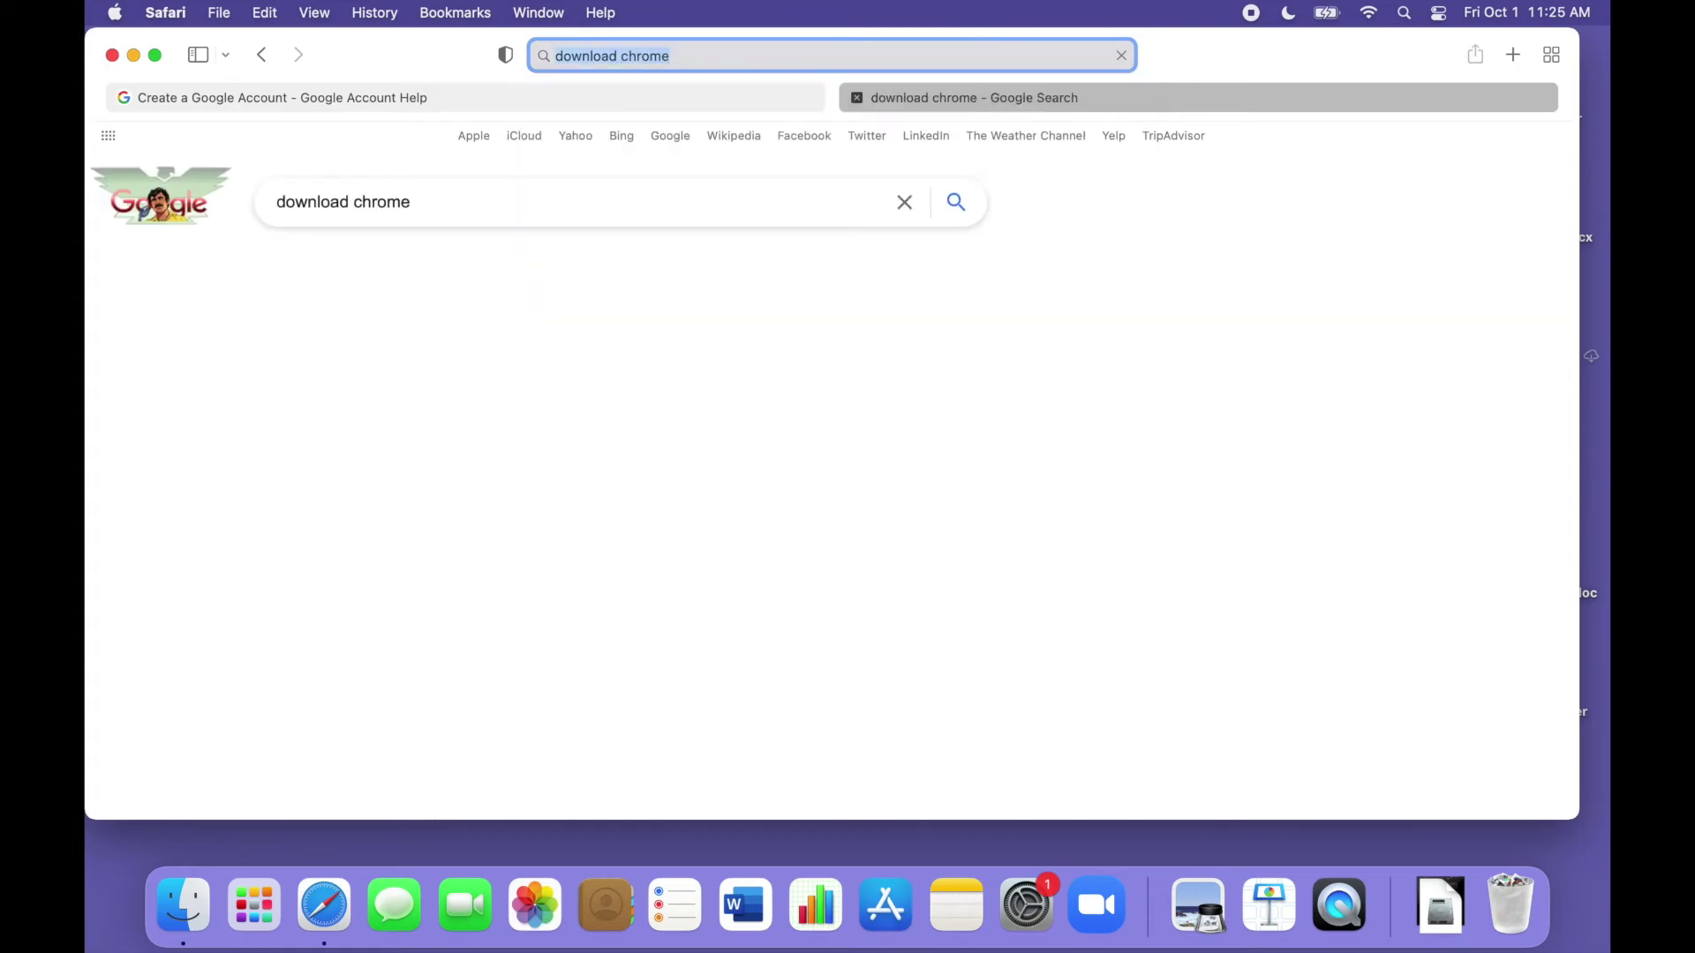
scroll(530, 498, down, 10)
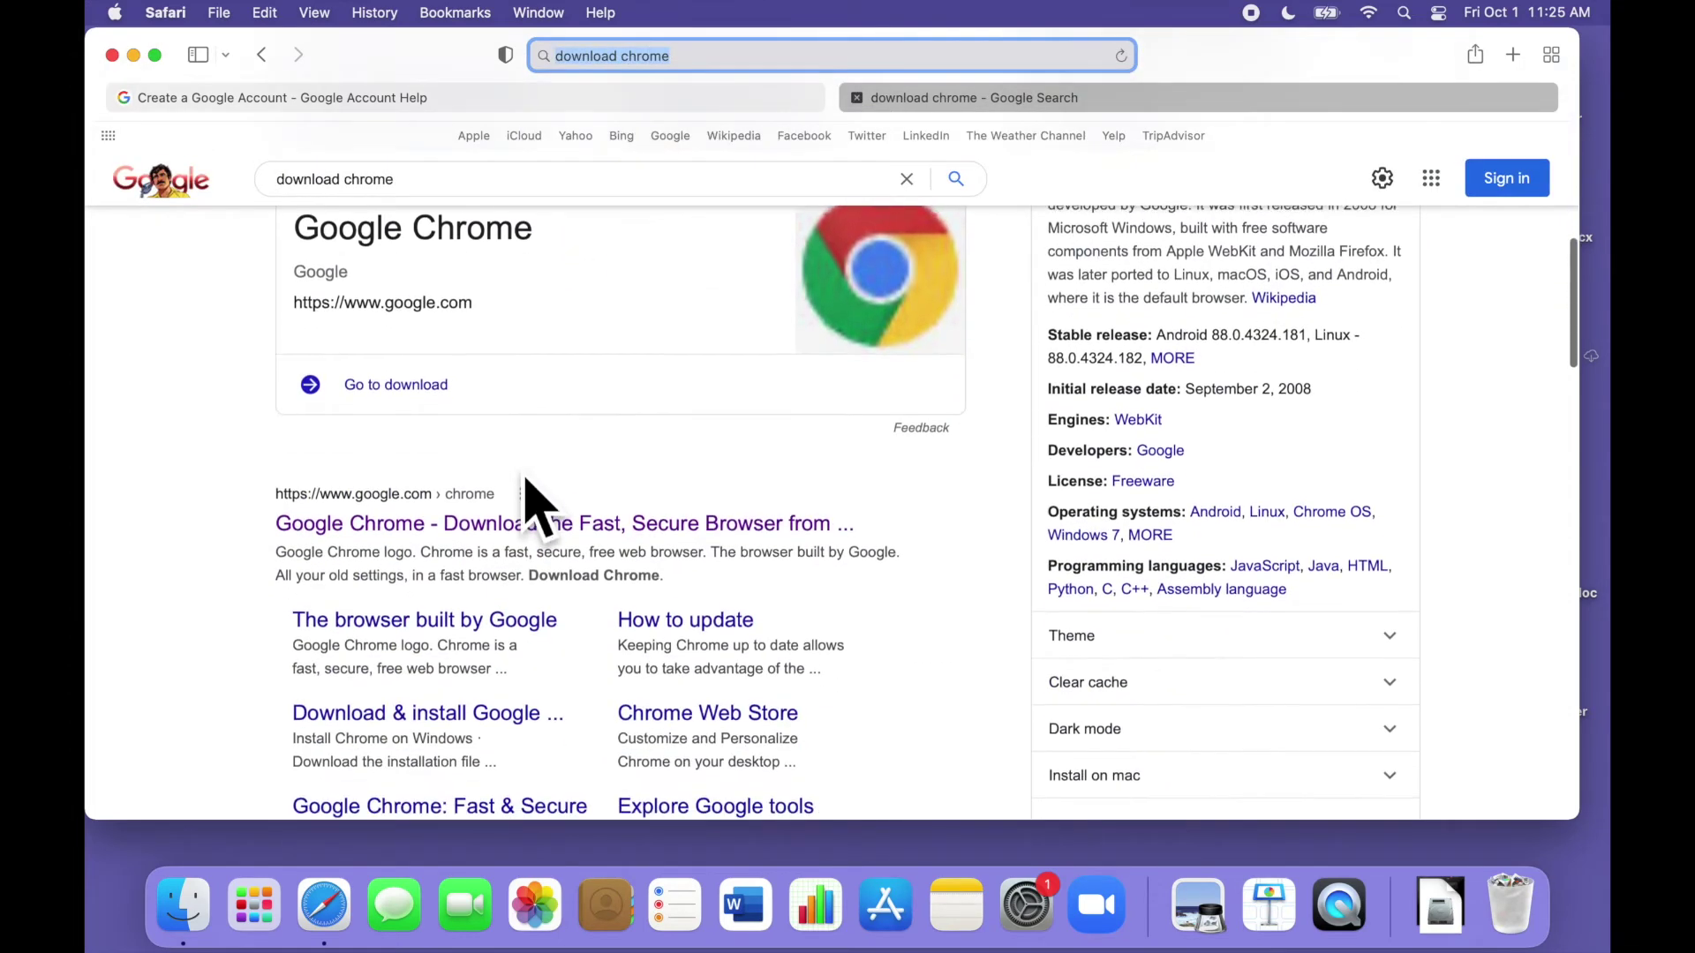
click(551, 481)
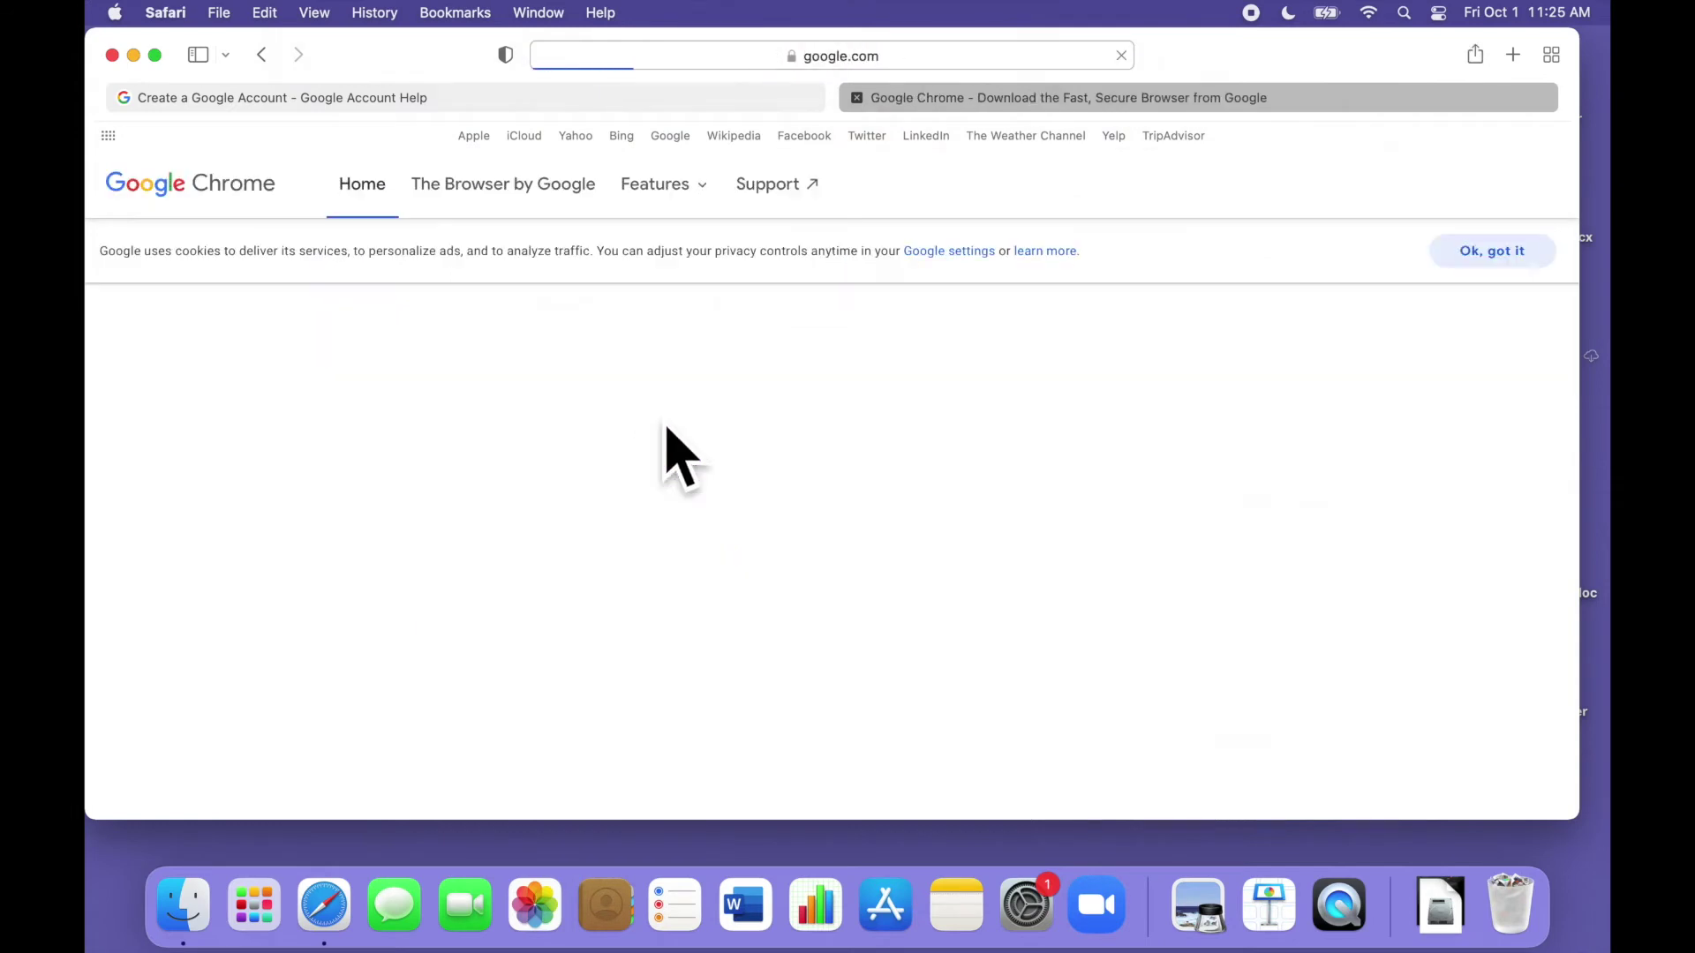
click(865, 525)
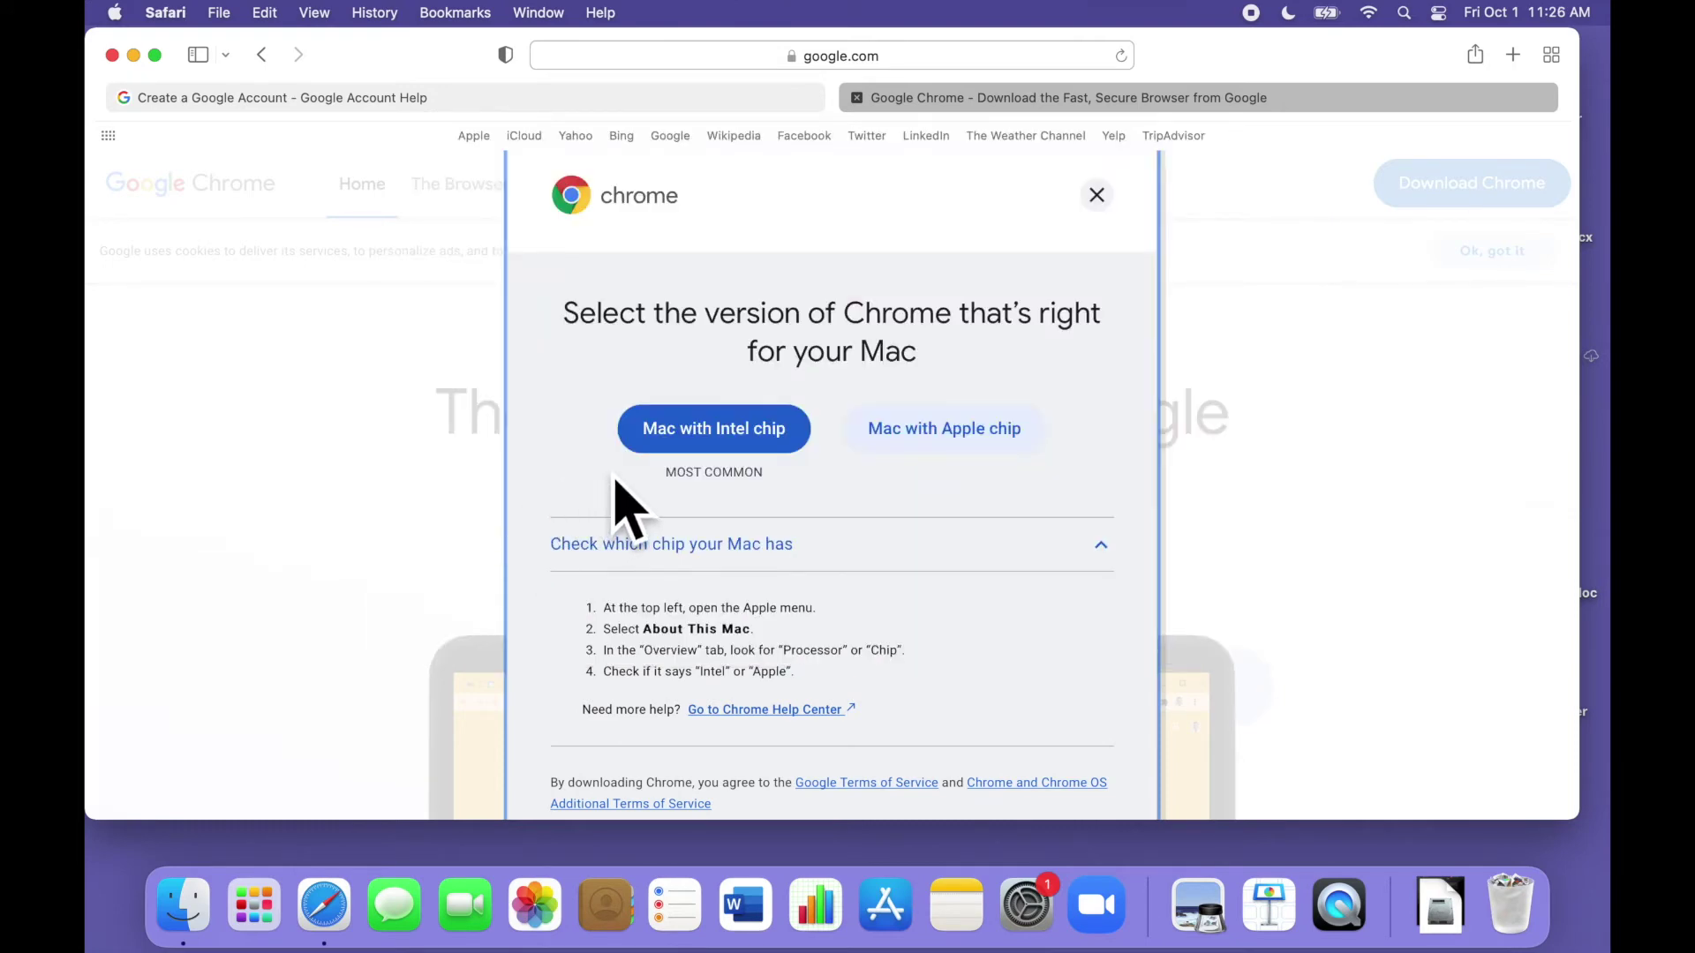
Step: Download the Mac with Intel chip Chrome installer and open googlechrome.dmg from Downloads
click(728, 445)
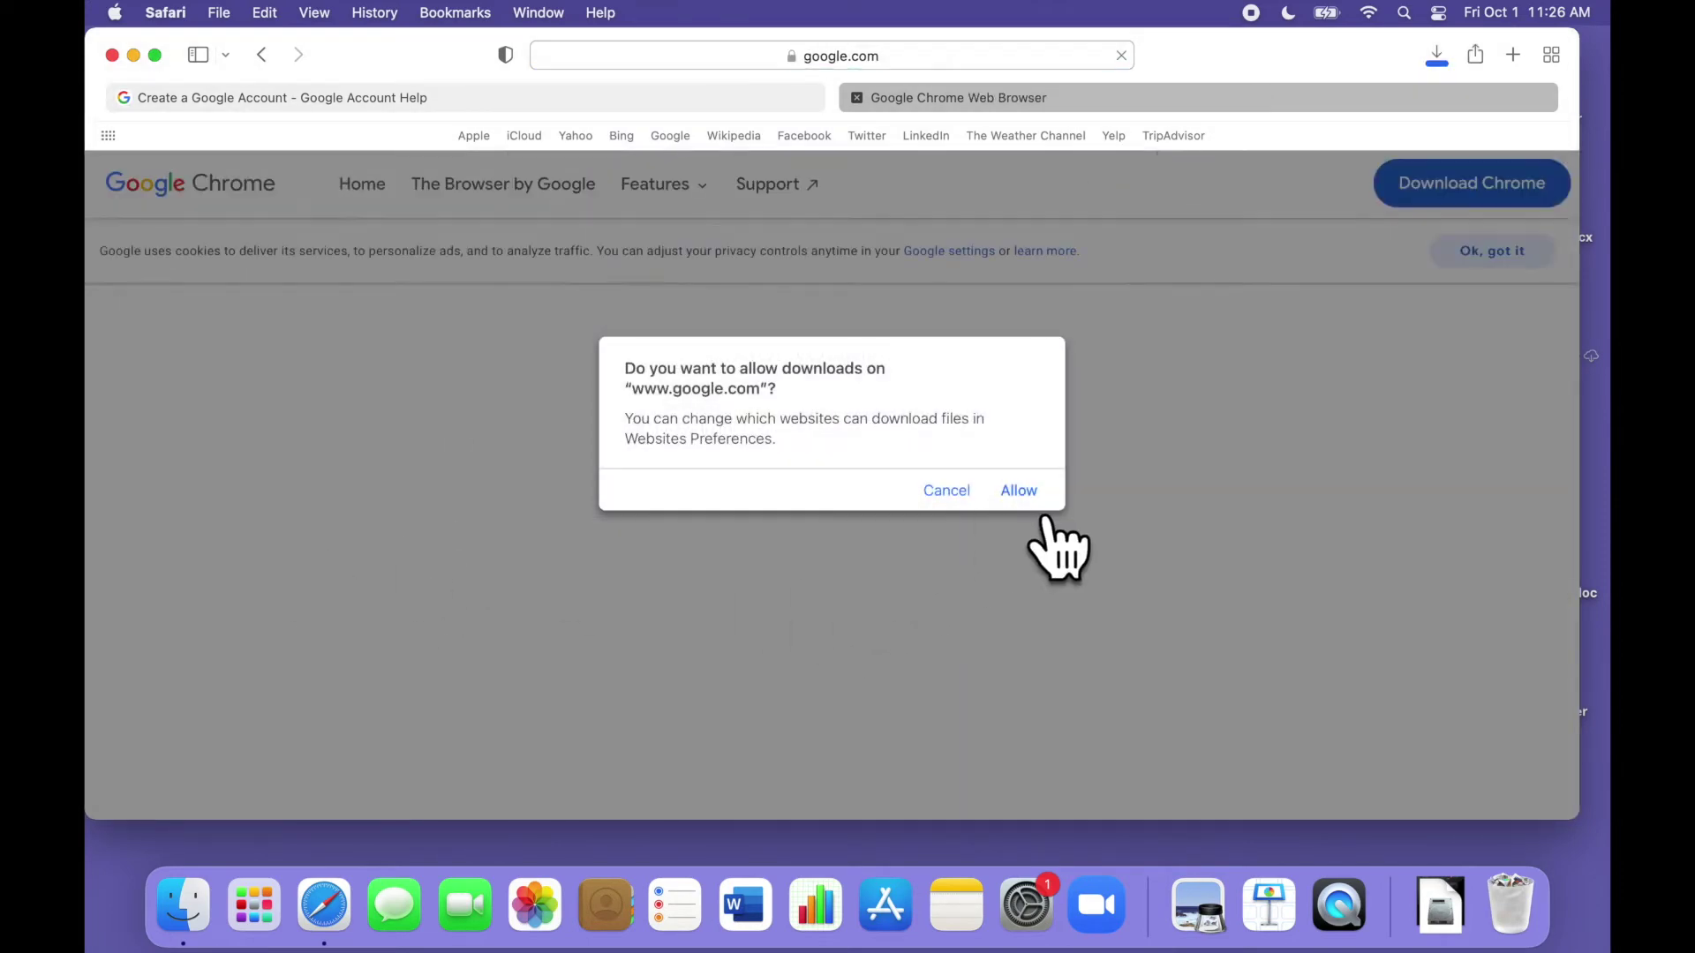
click(1022, 493)
scroll(1022, 530, down, 5)
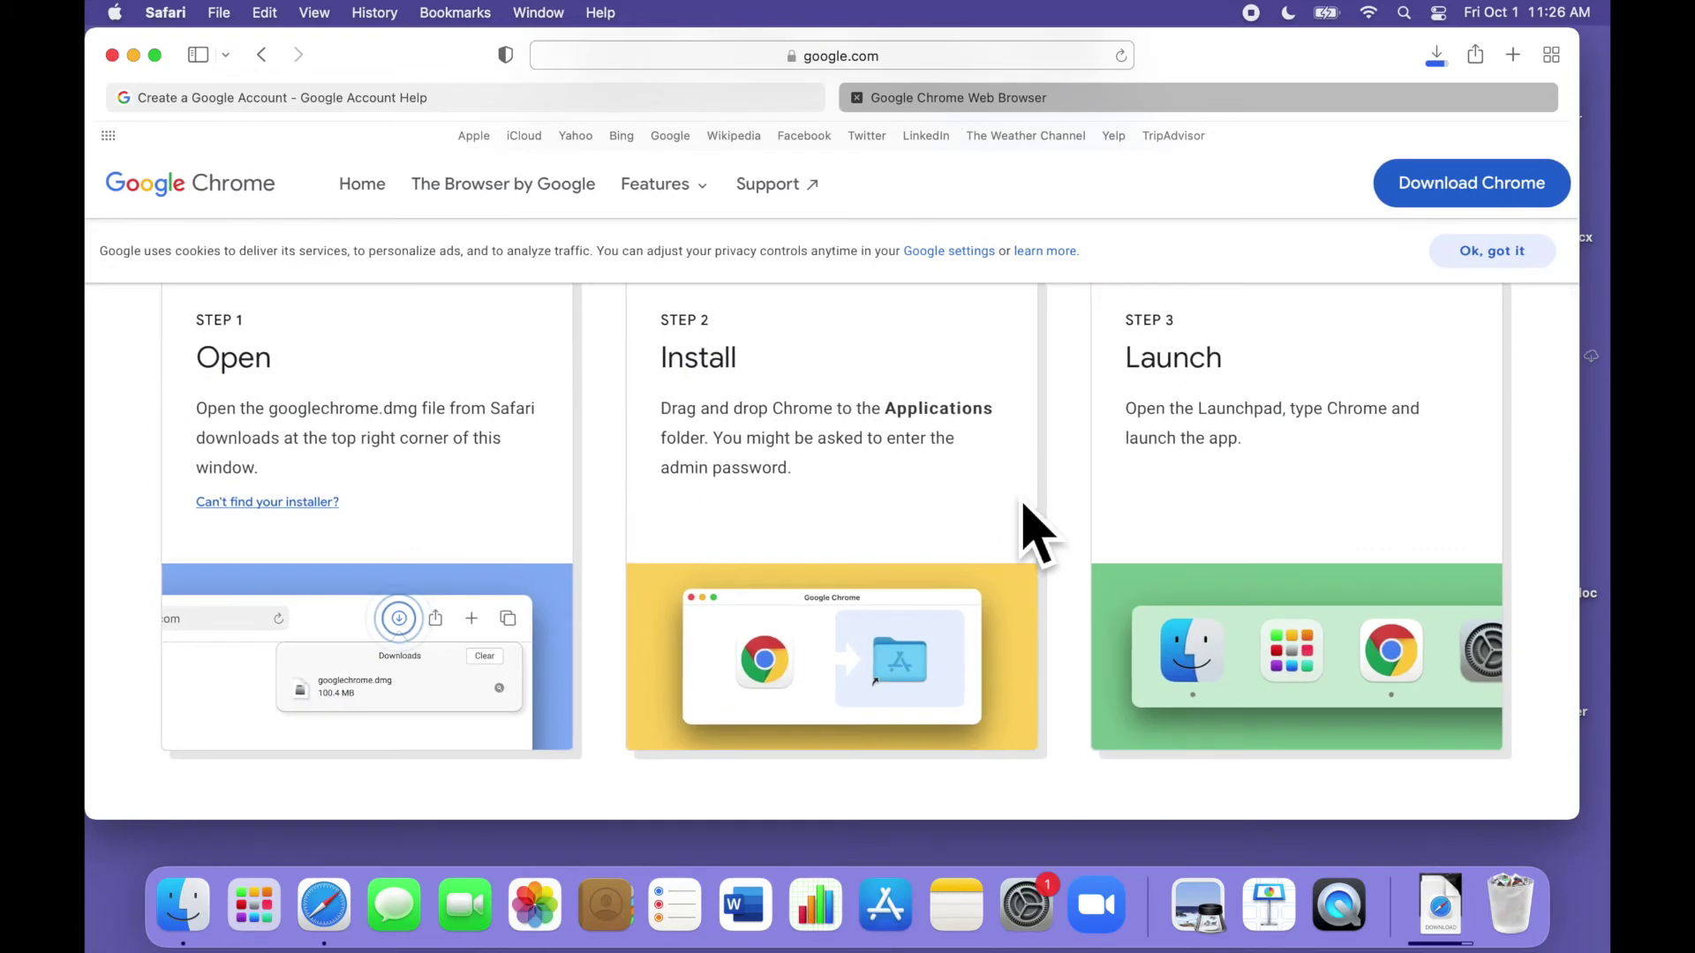
click(1457, 914)
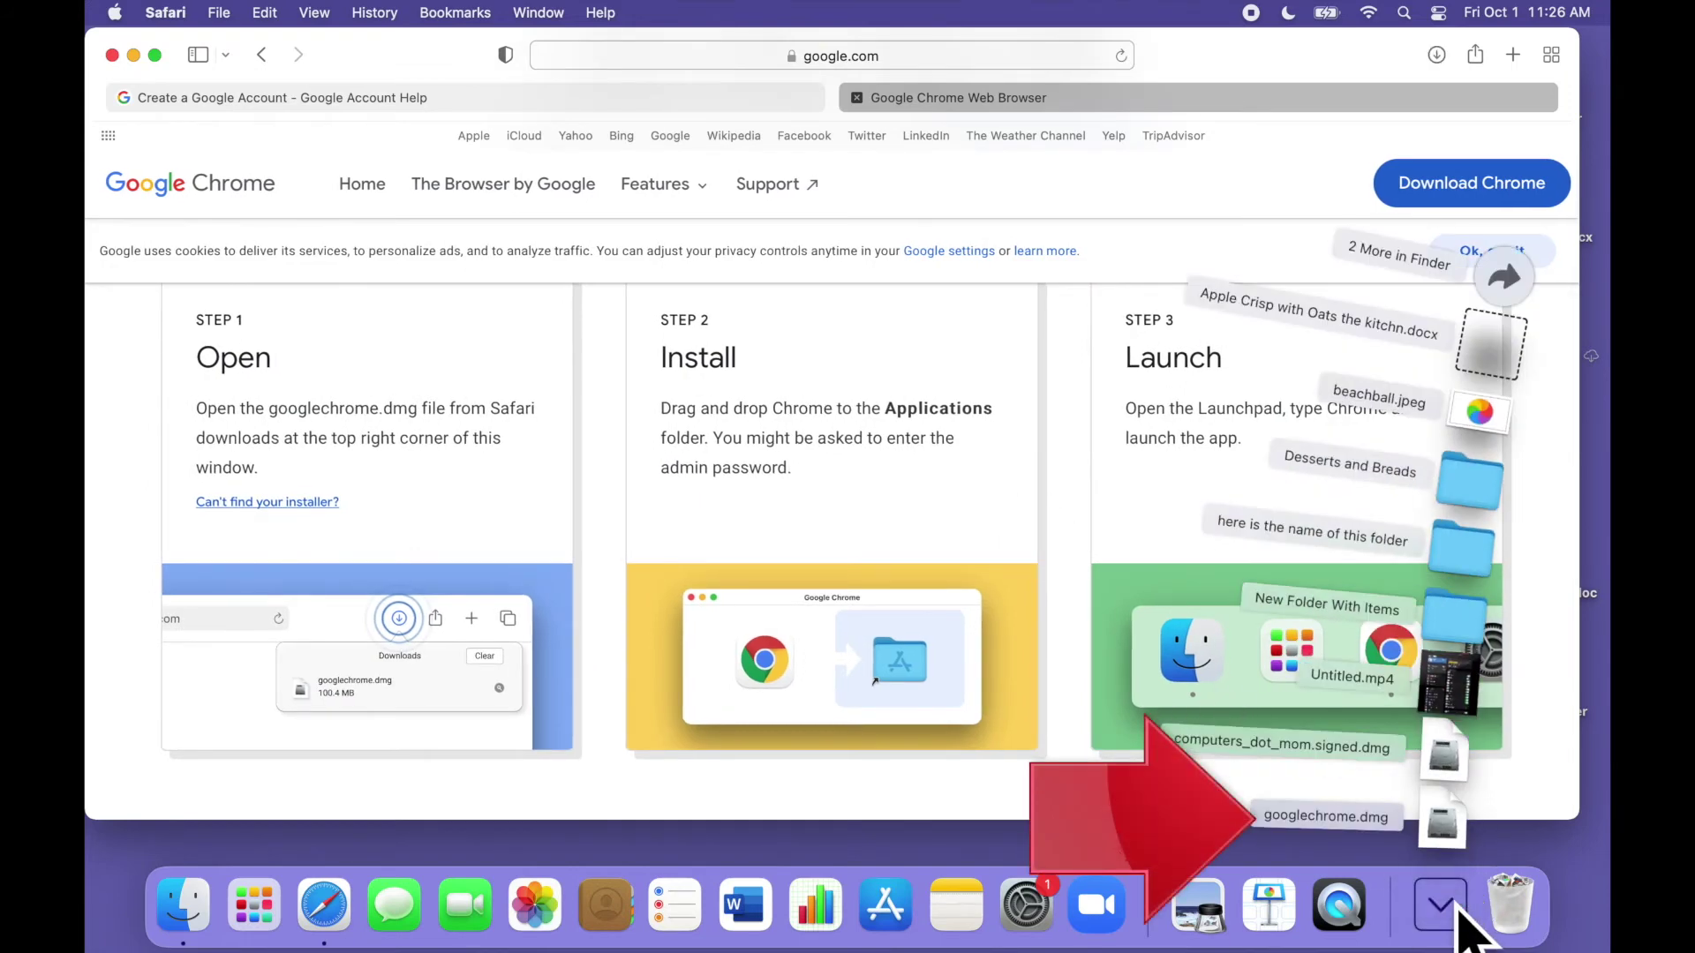
click(1442, 830)
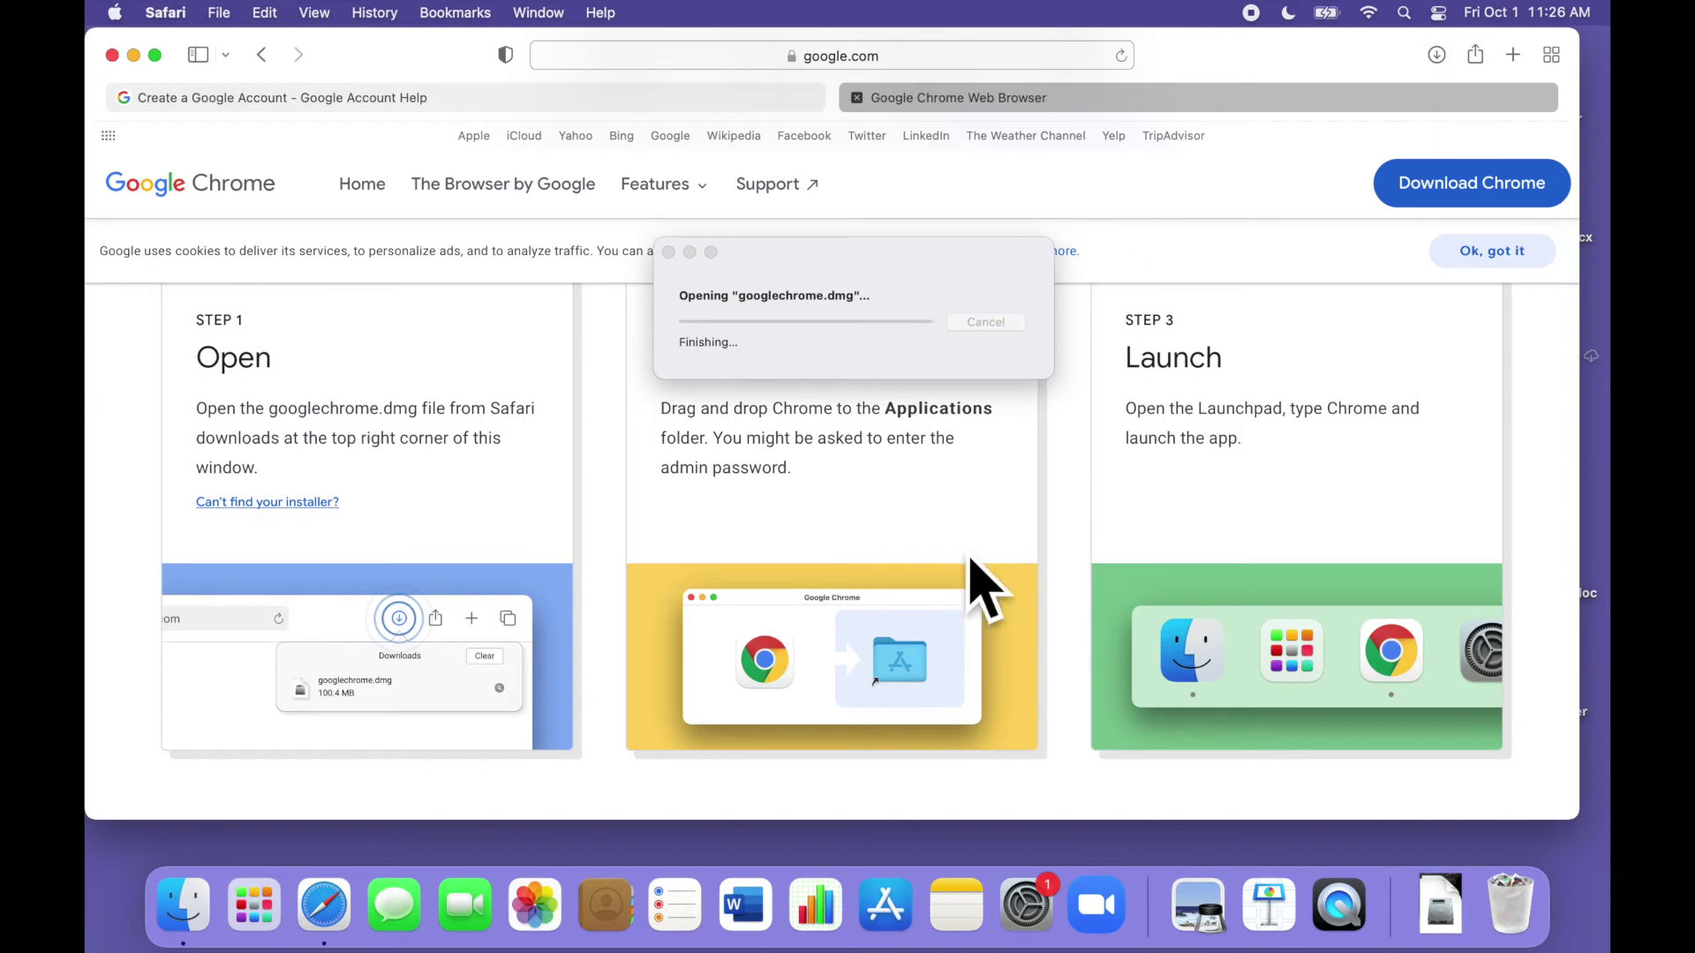
Step: Copy Google Chrome into Applications, close the installer window, and hide Safari
drag(605, 371, 618, 629)
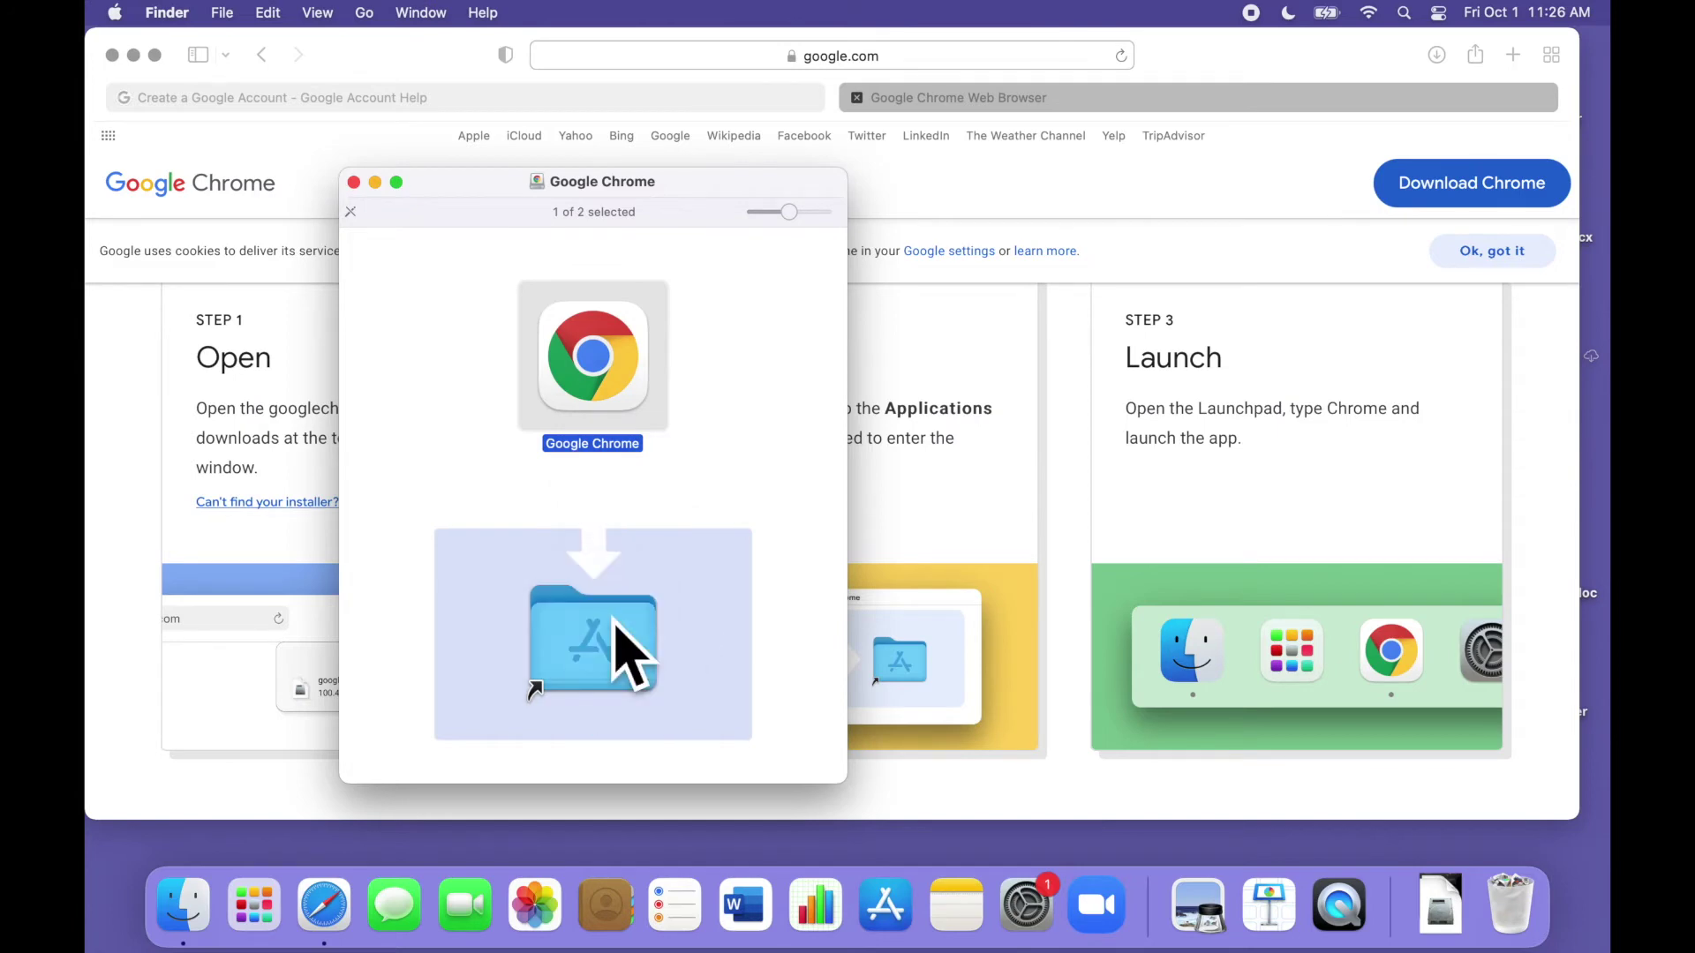
click(354, 182)
click(113, 56)
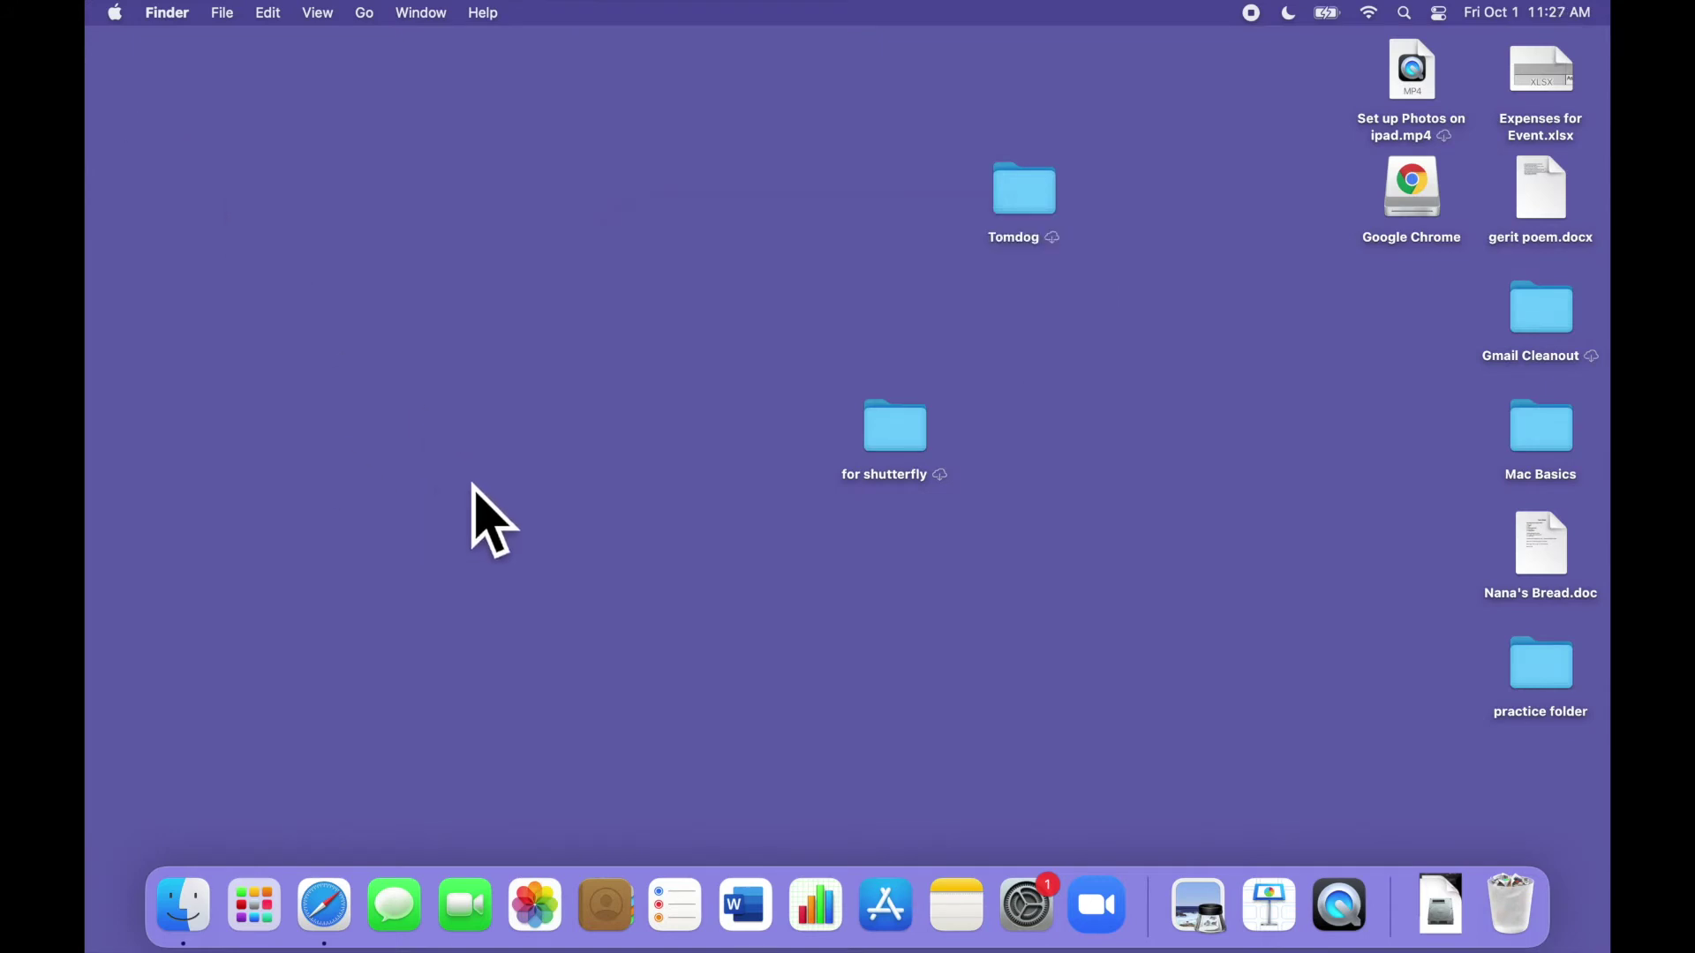
Step: Launch Google Chrome from Launchpad and confirm opening the app downloaded from the internet
click(256, 907)
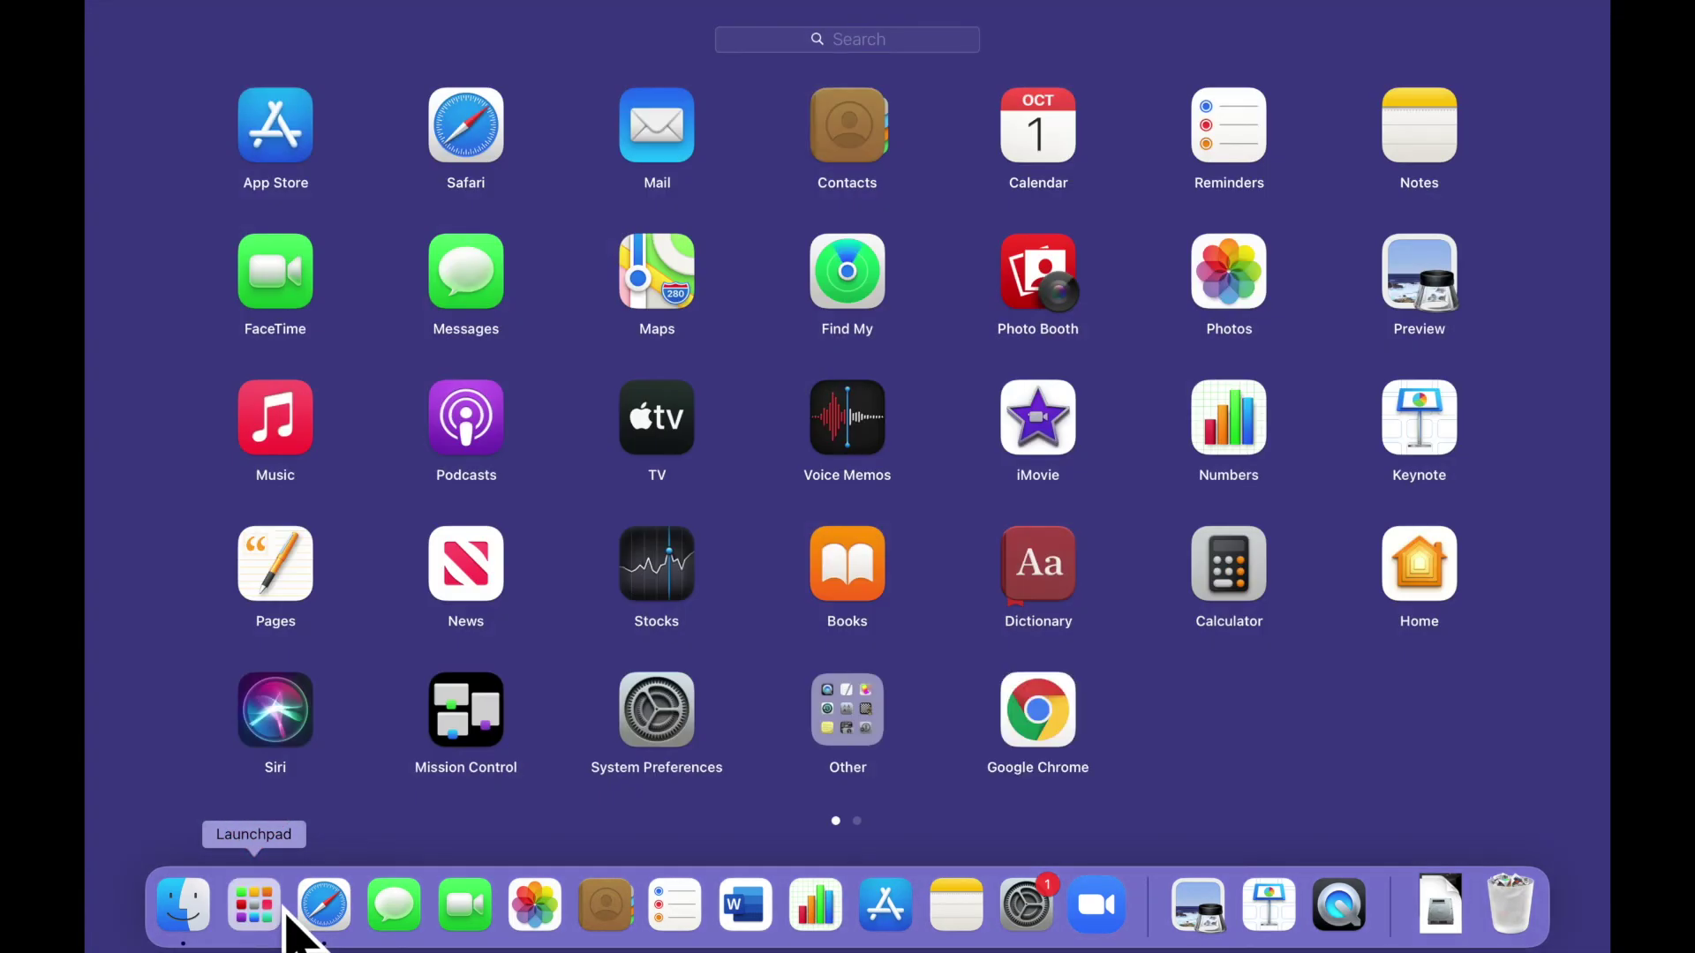
click(1051, 761)
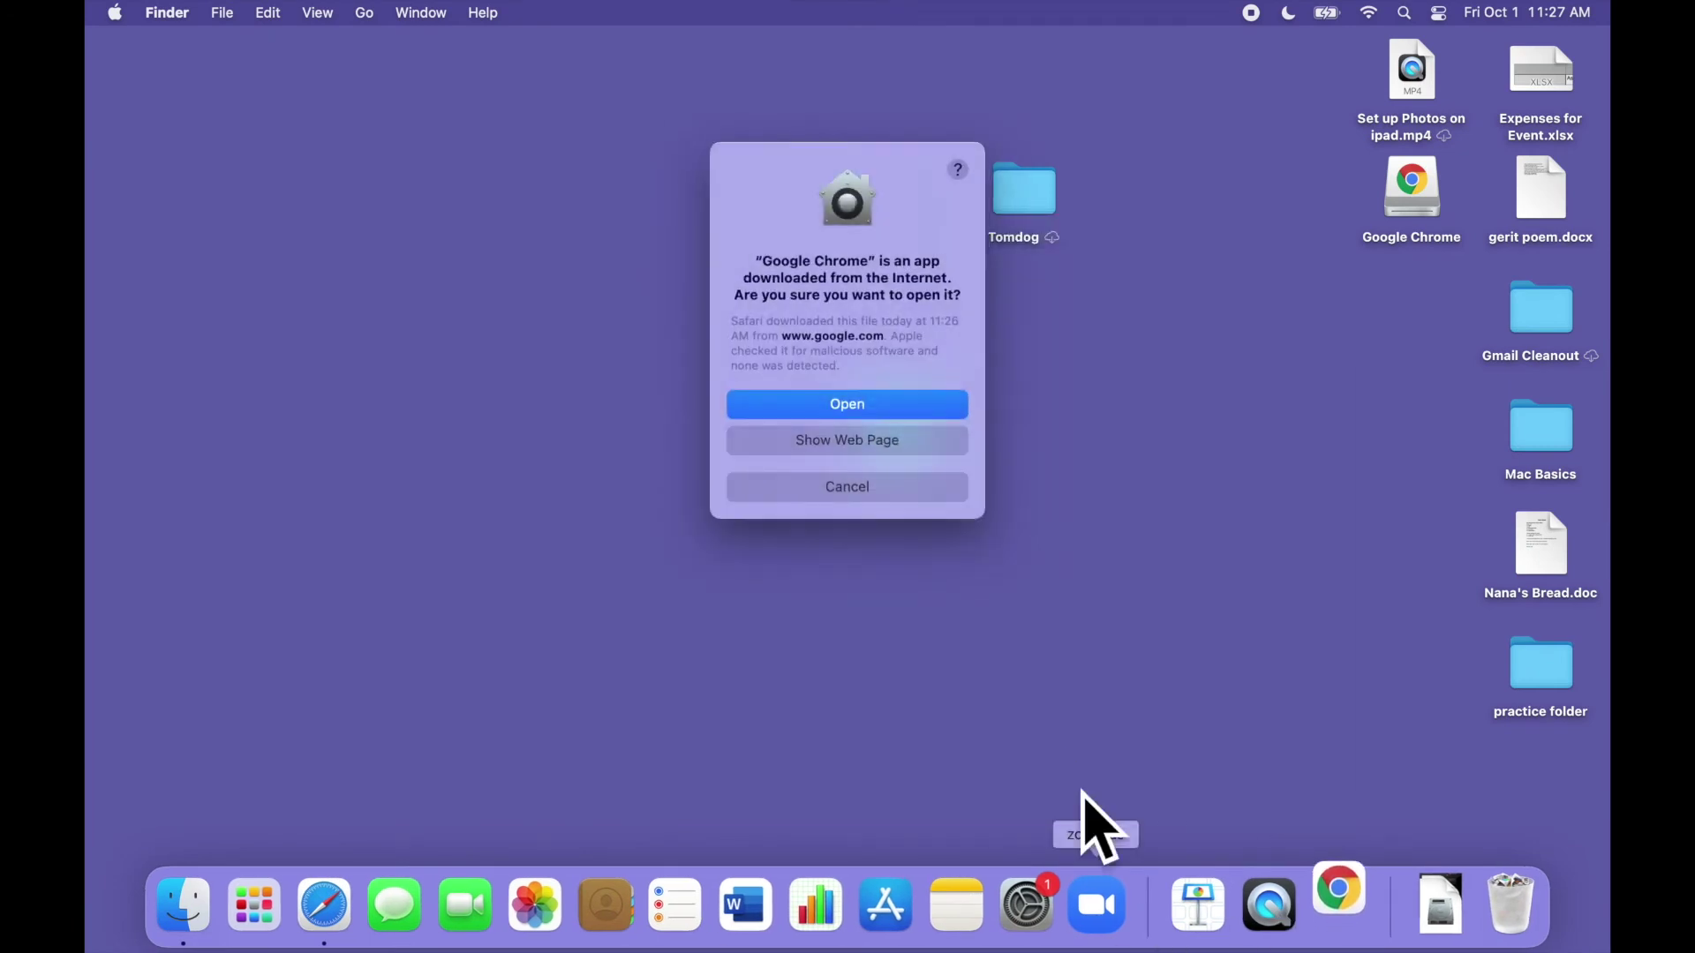
click(919, 415)
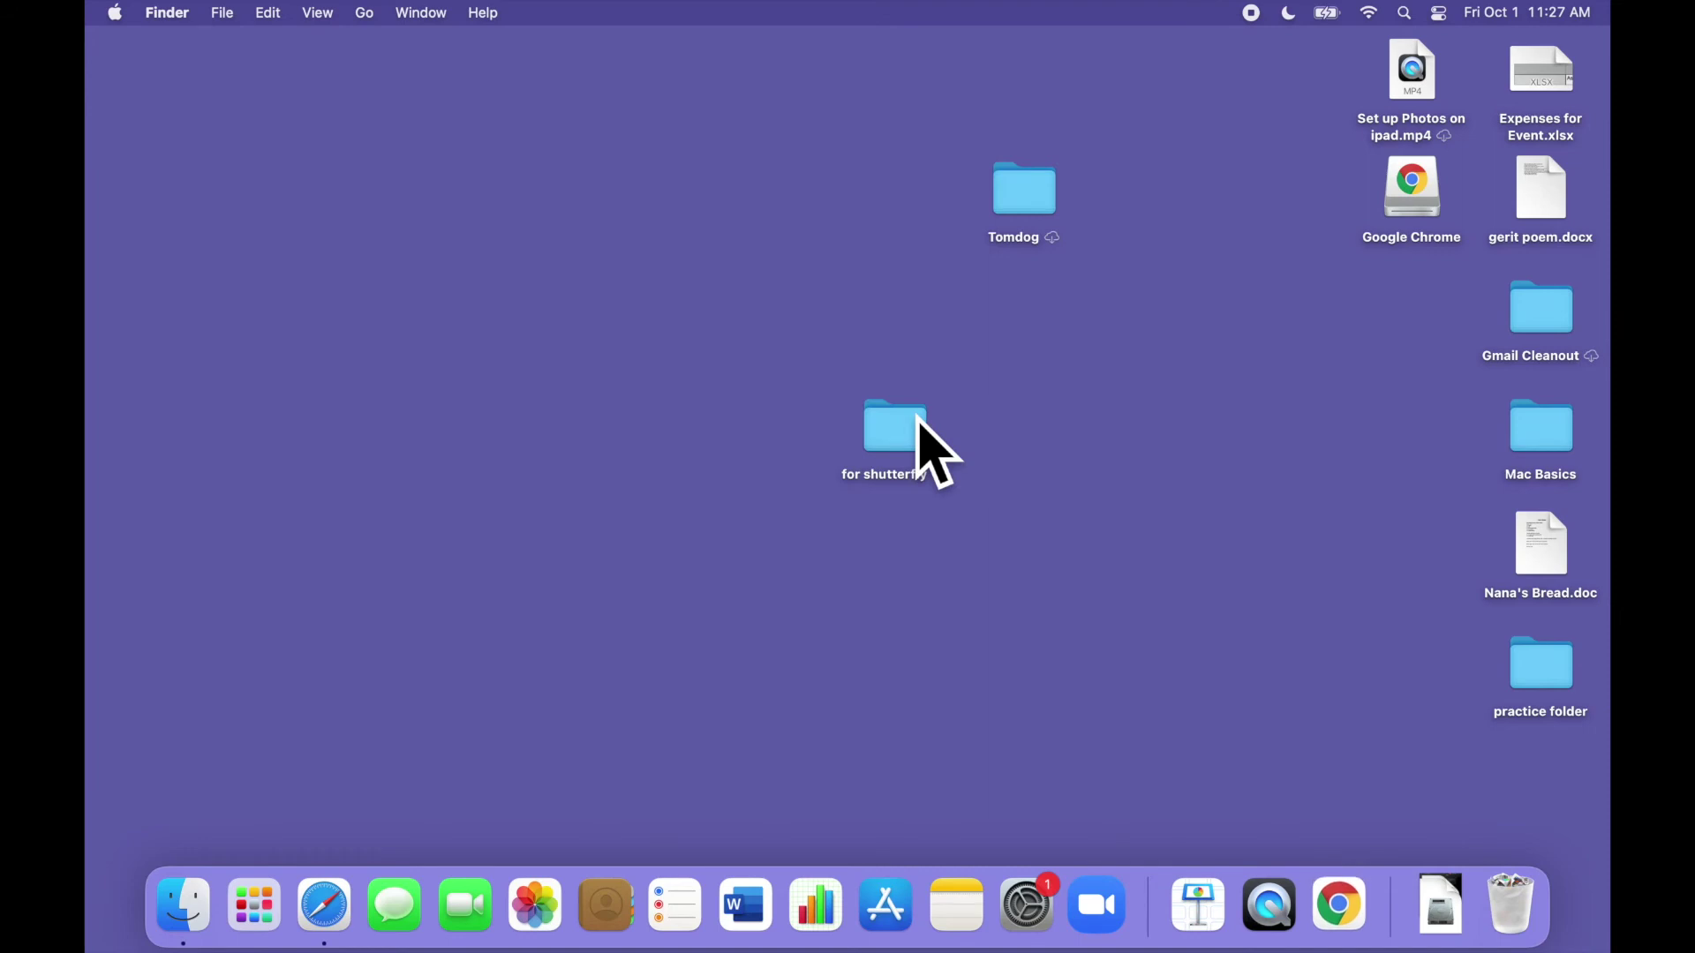
Step: Move the Chrome Dock icon between System Preferences and Zoom
drag(1362, 920, 1121, 940)
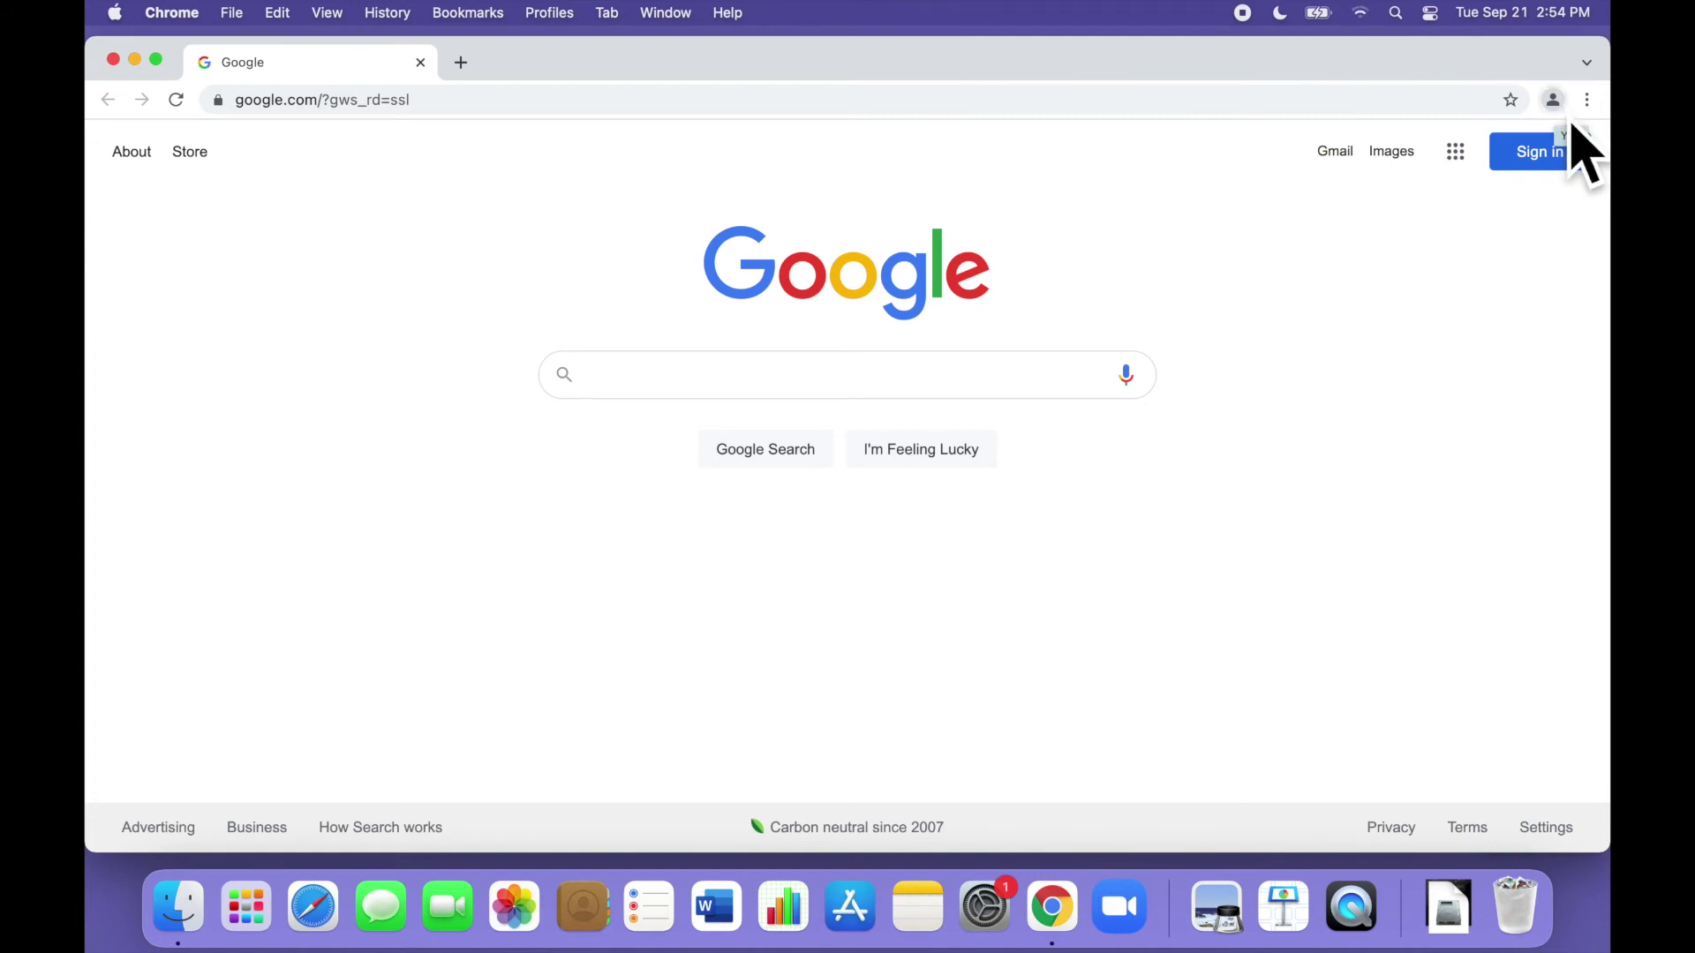
click(1572, 122)
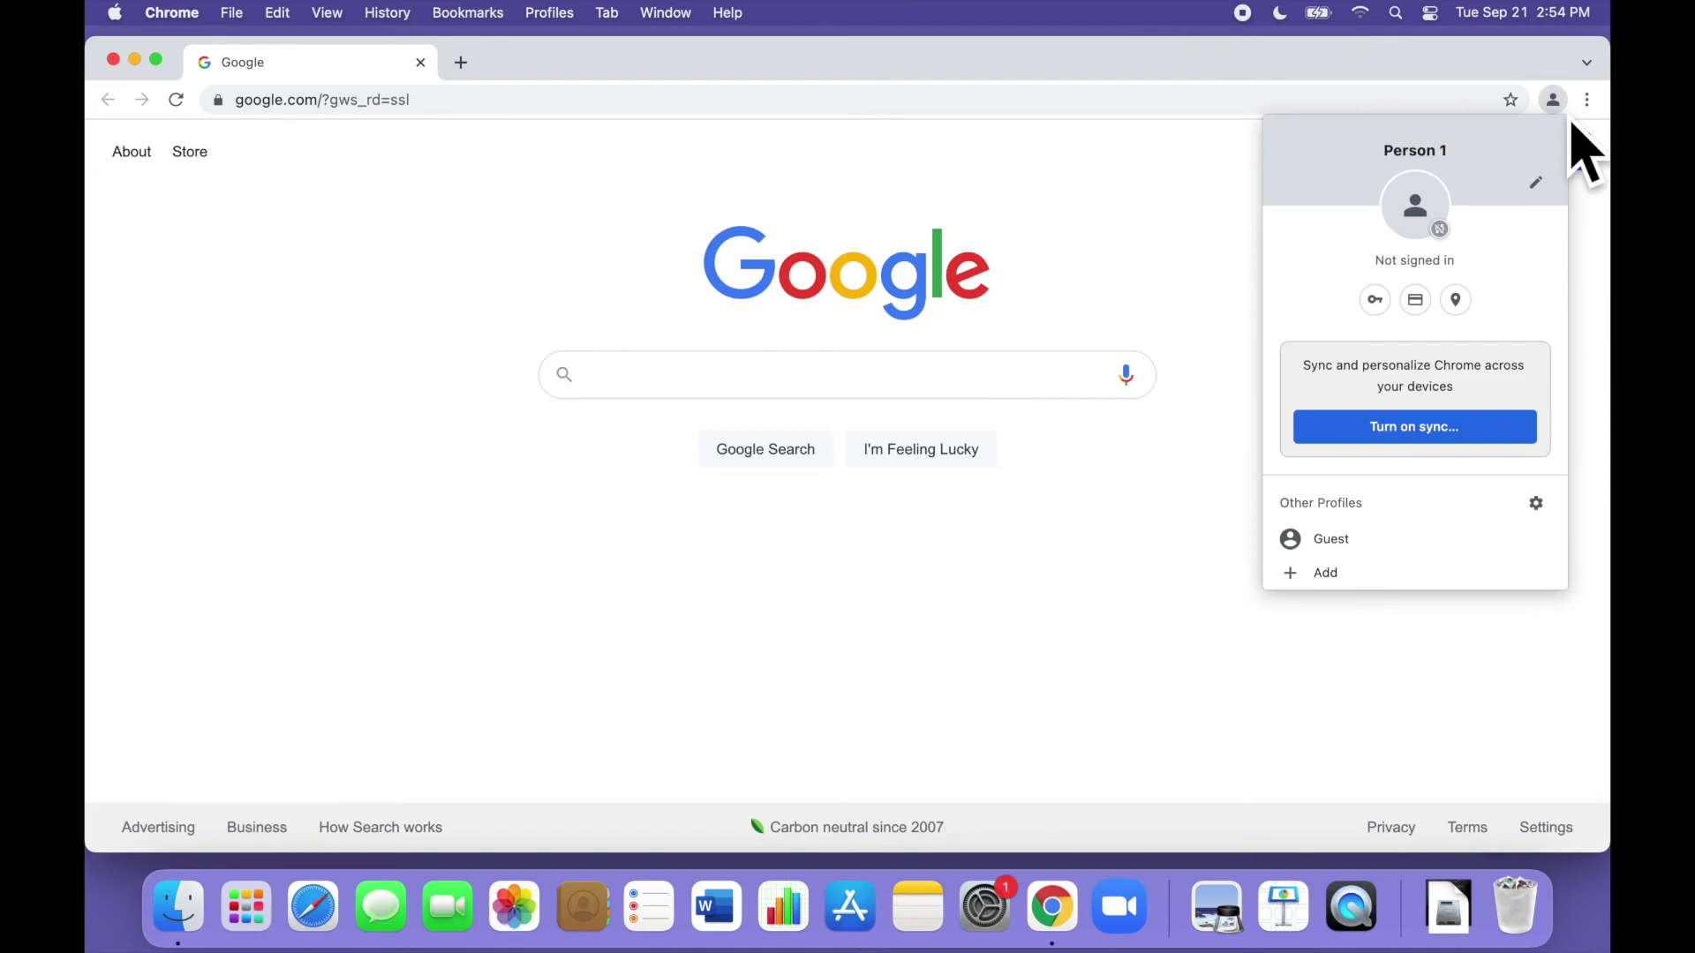
click(1440, 440)
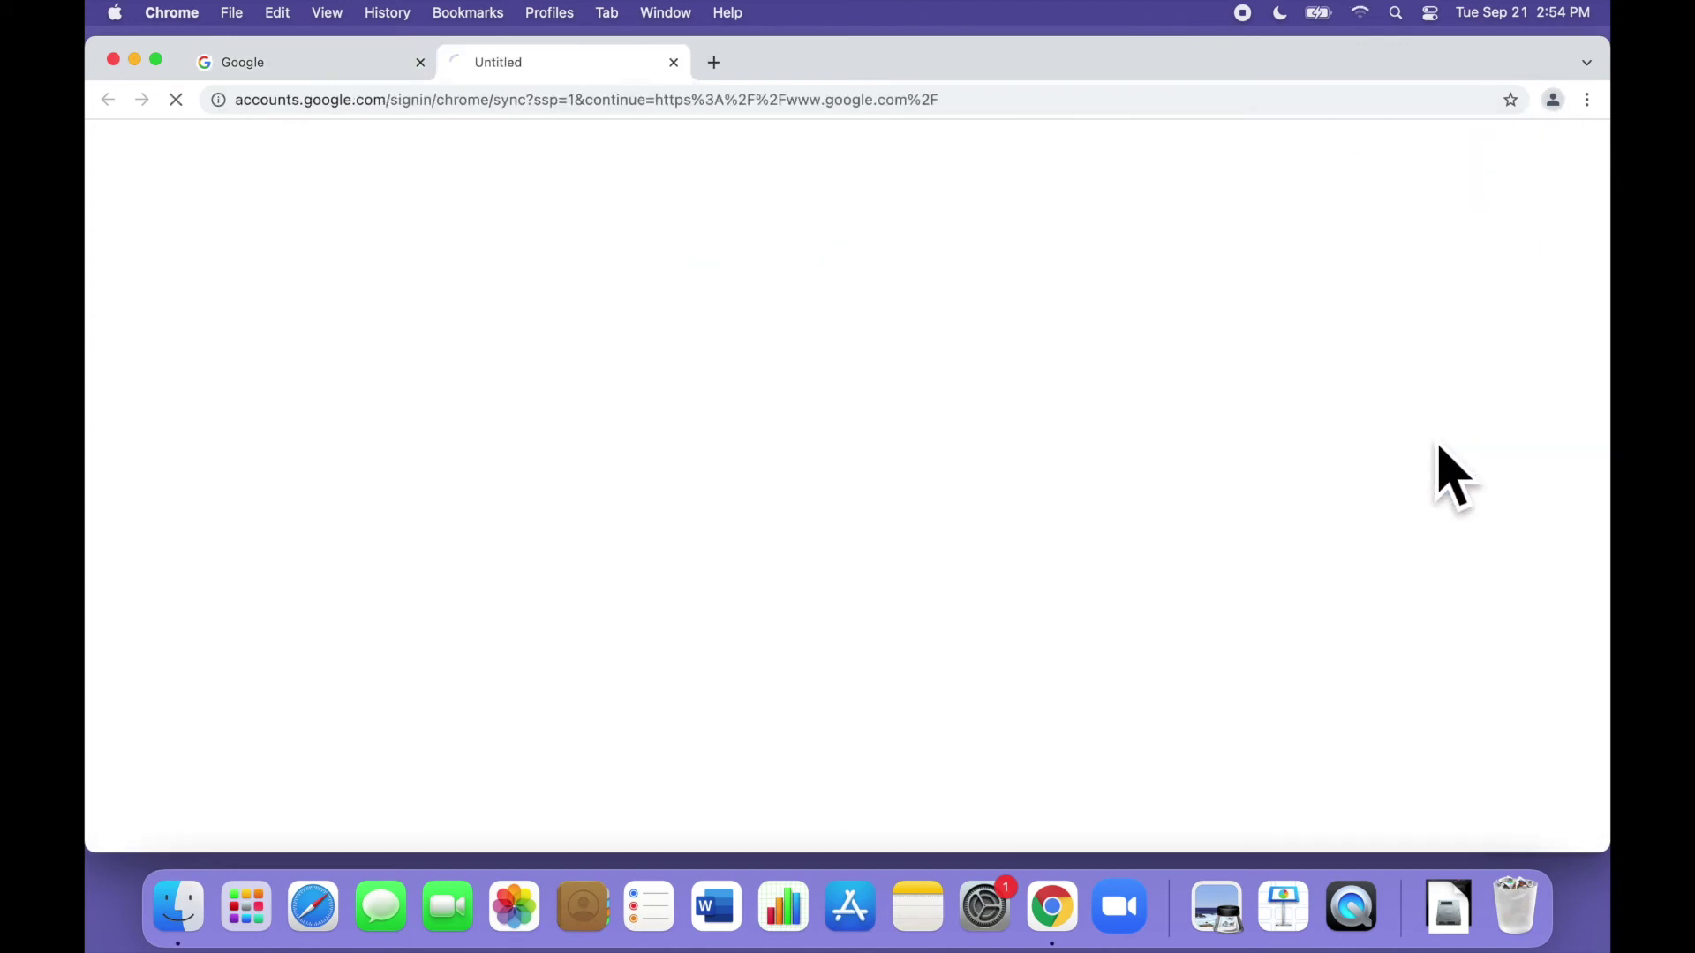
click(887, 494)
click(862, 535)
click(1006, 693)
Step: Enter the account password and agree to turn on sync
text(•)
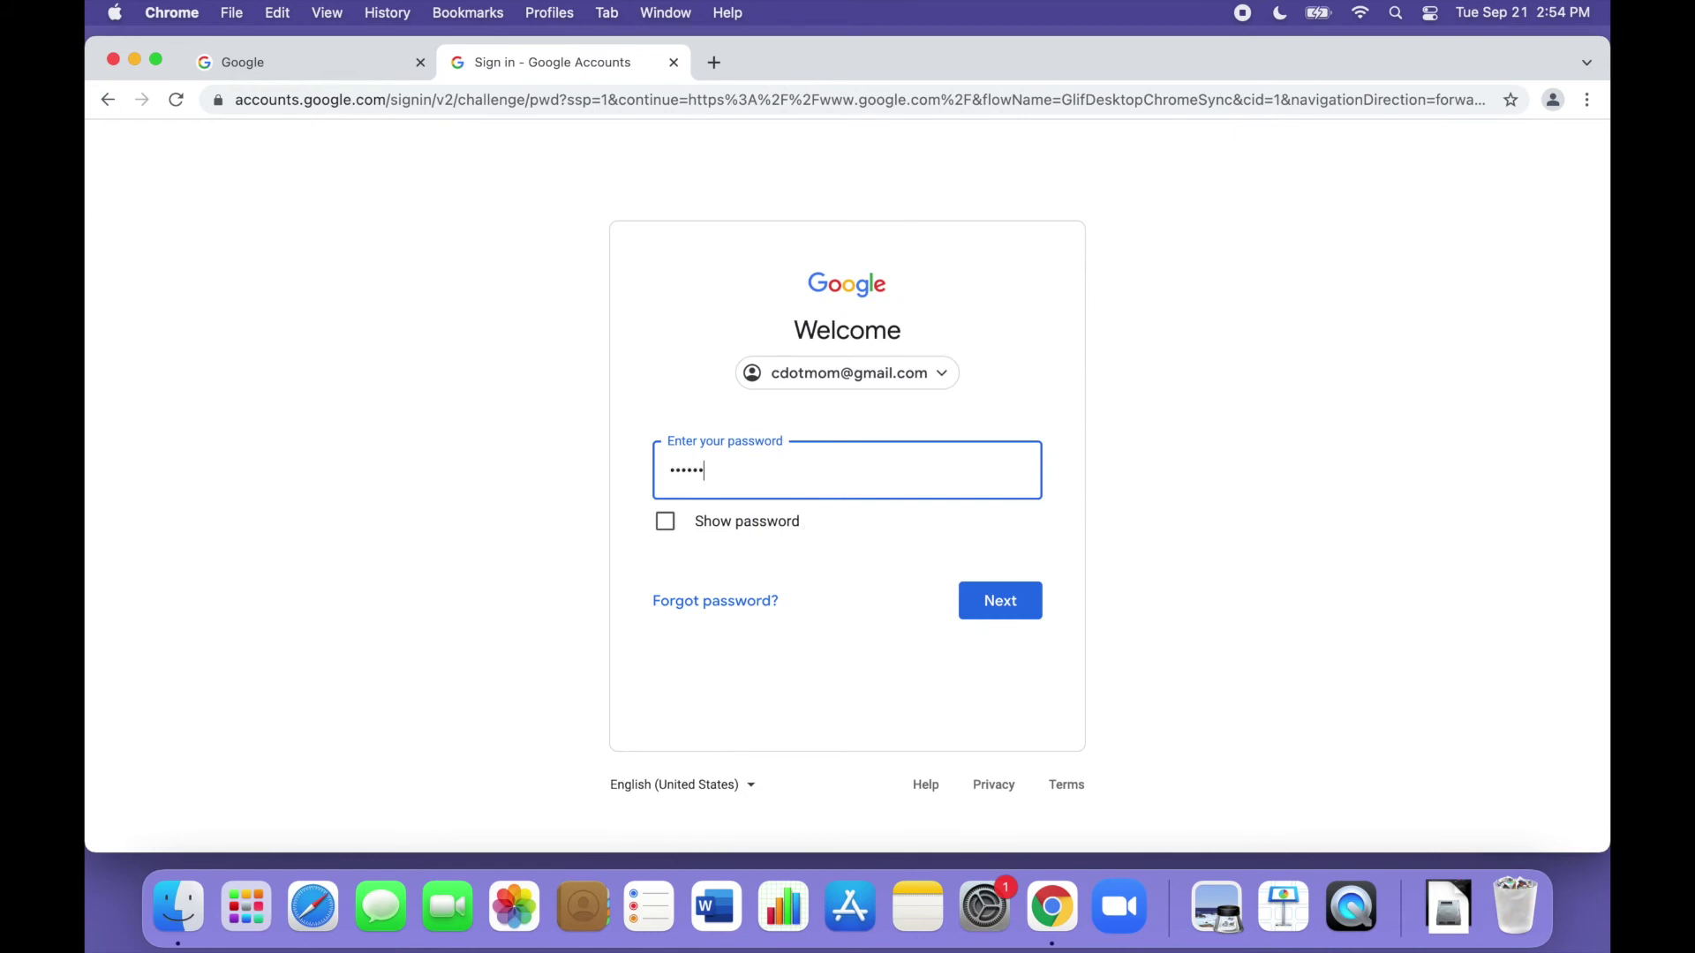
key(Return)
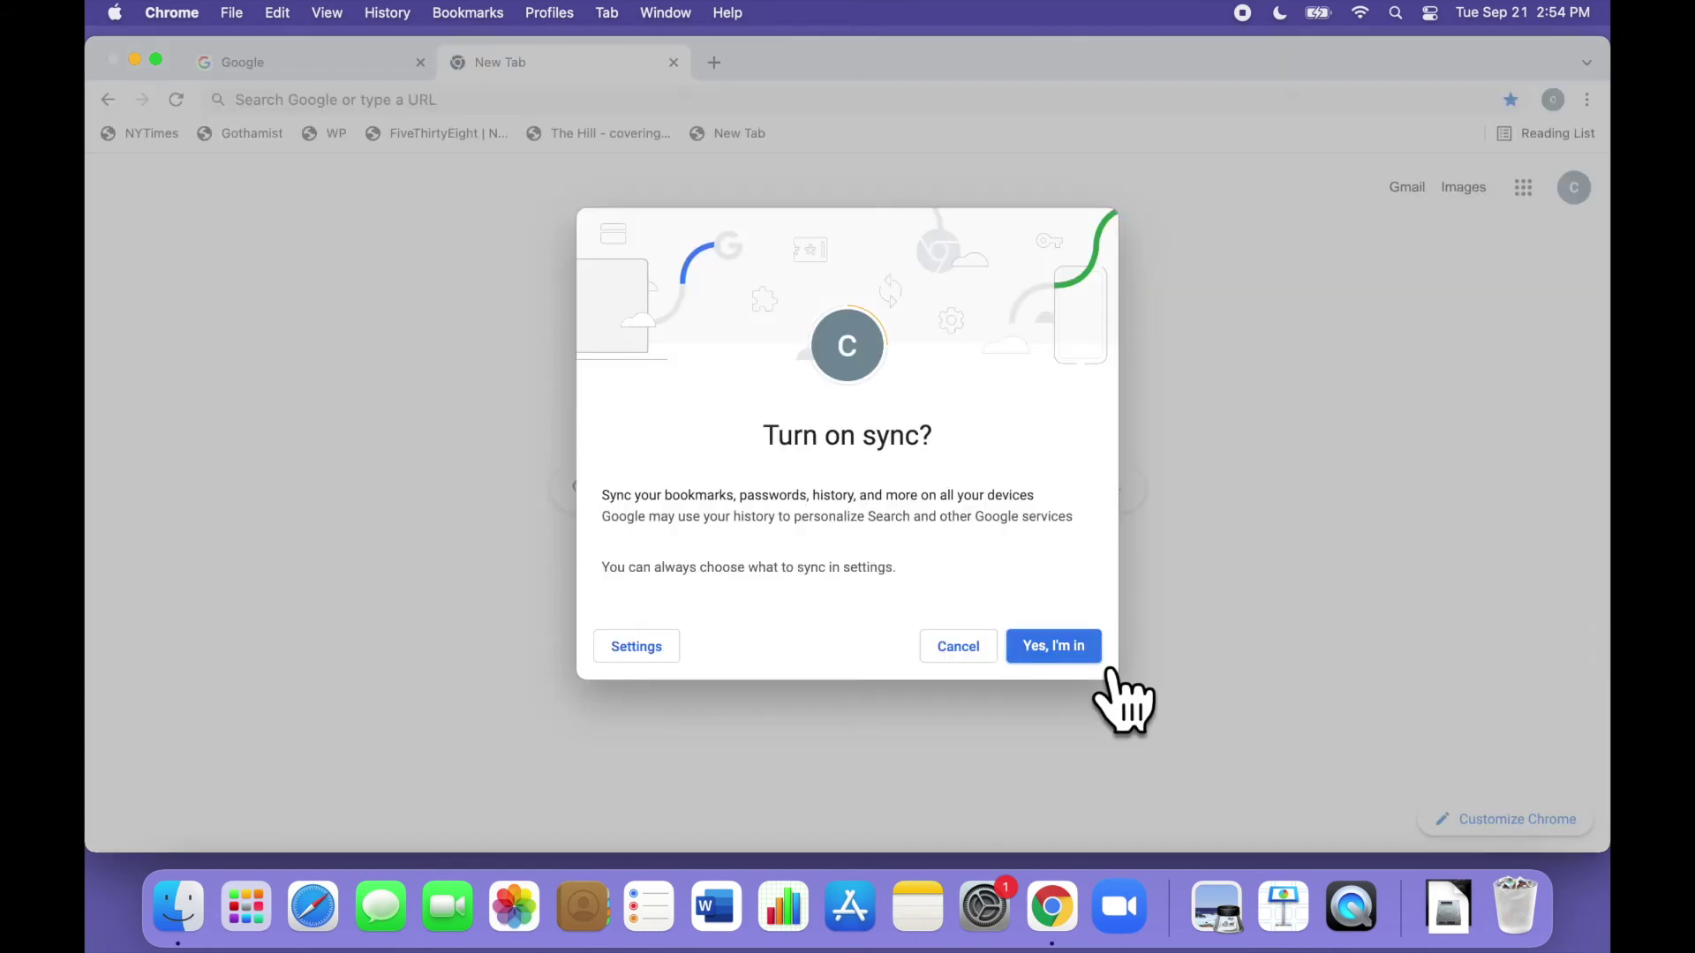
click(1094, 658)
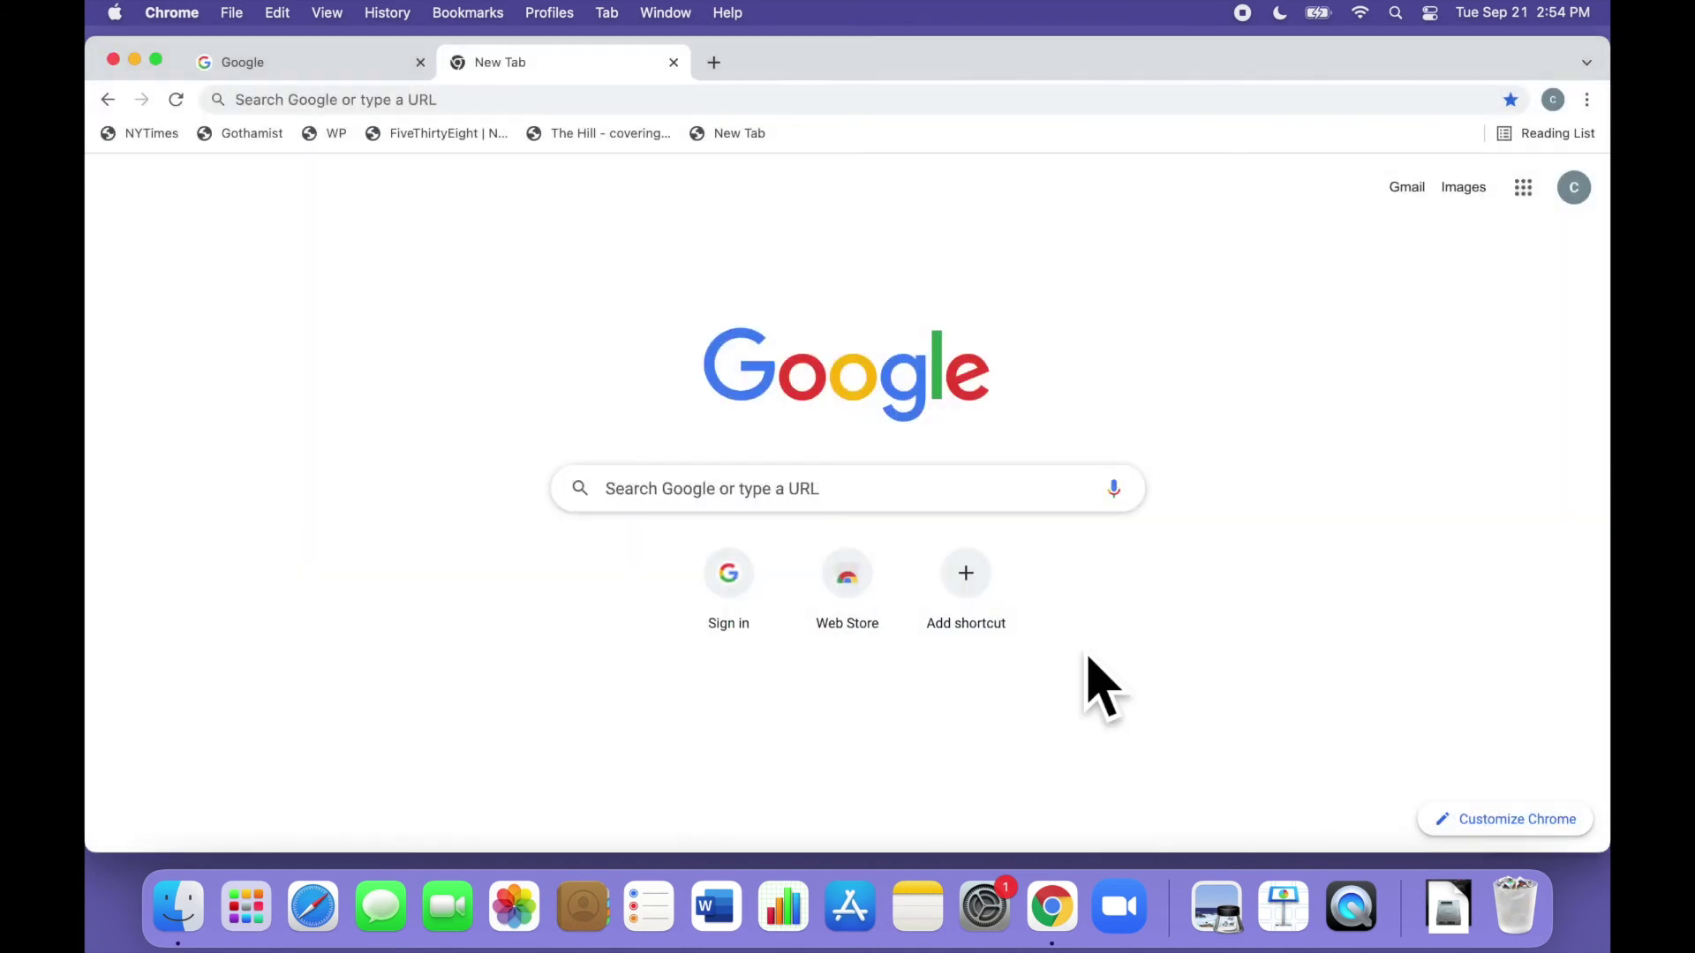